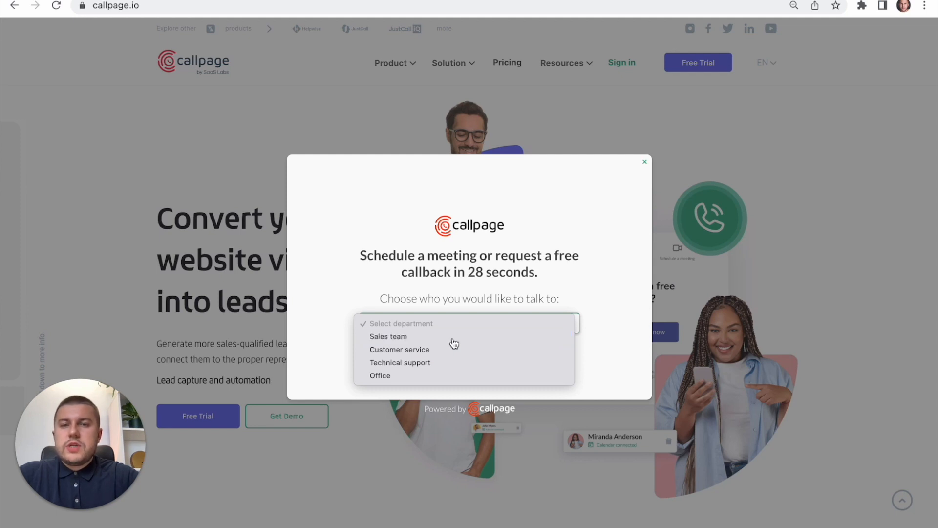
- Choose the Sales team as the department in the callback popup and view the call-later and leave-a-message forms
{"action": "left_click", "coordinate": [453, 340]}
{"action": "left_click", "coordinate": [472, 343]}
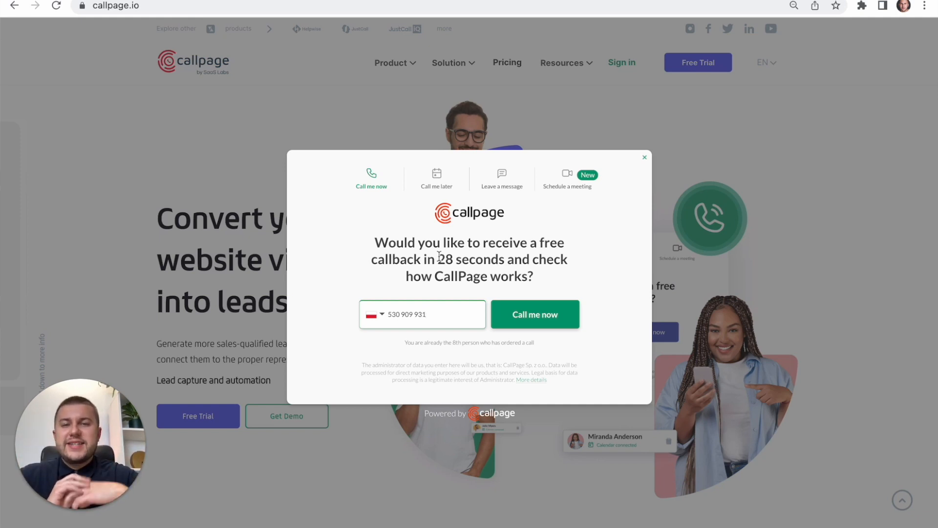
{"action": "left_click", "coordinate": [434, 180]}
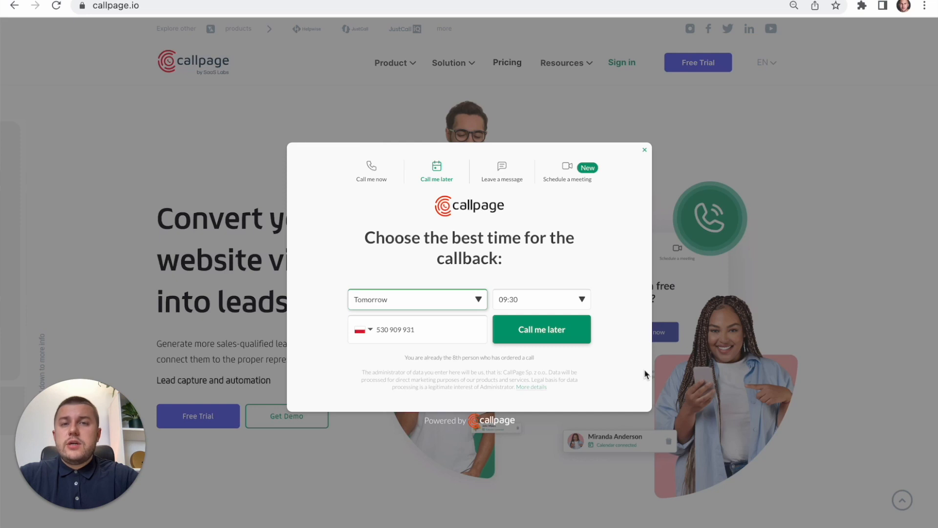
{"action": "left_click", "coordinate": [510, 185]}
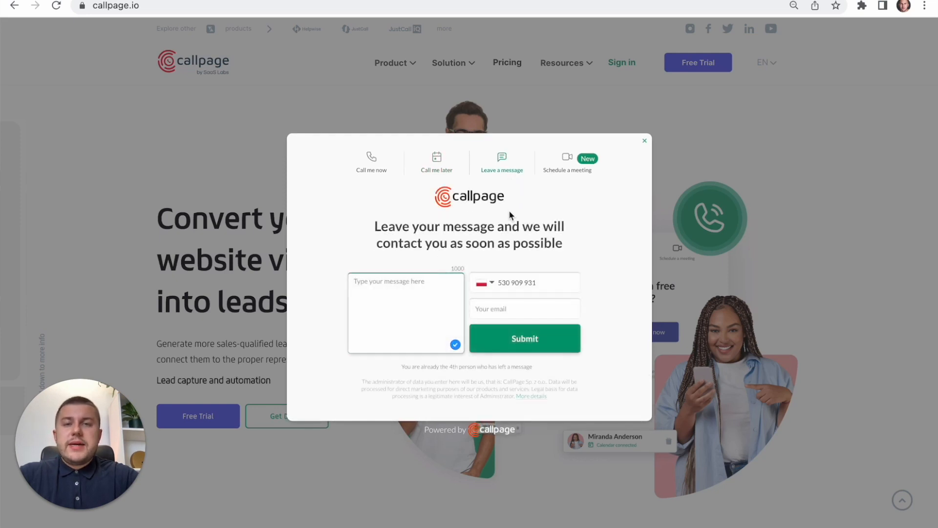
{"action": "left_click", "coordinate": [429, 289]}
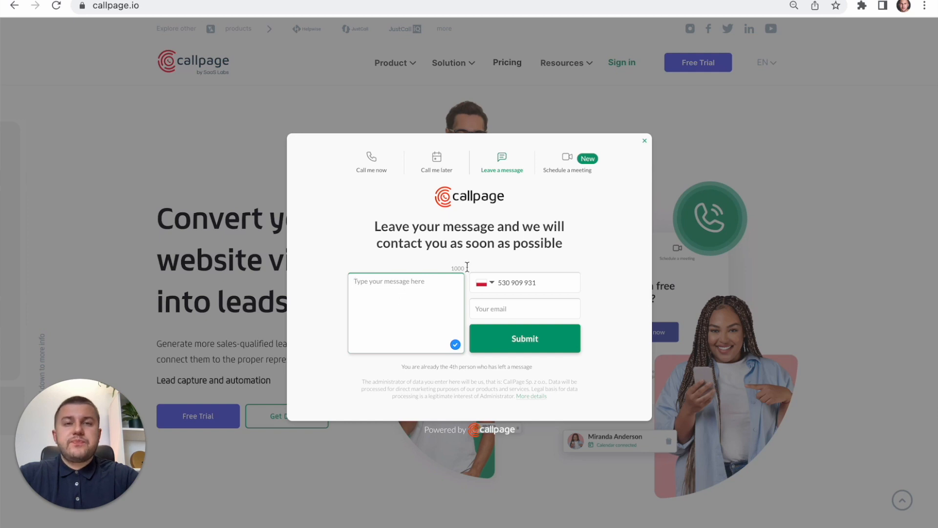
- Open the meeting scheduling form and fill in the visitor's first and last name
{"action": "left_click", "coordinate": [565, 175]}
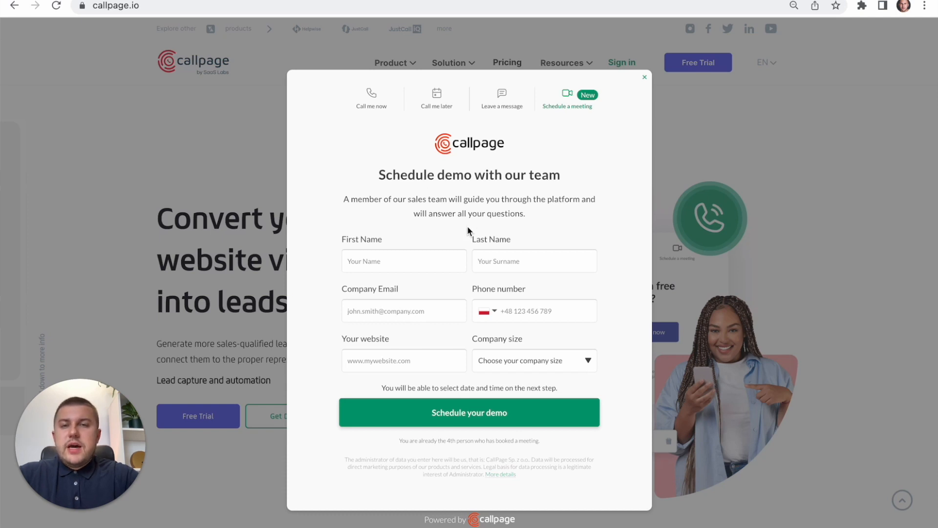
{"action": "left_click", "coordinate": [427, 260]}
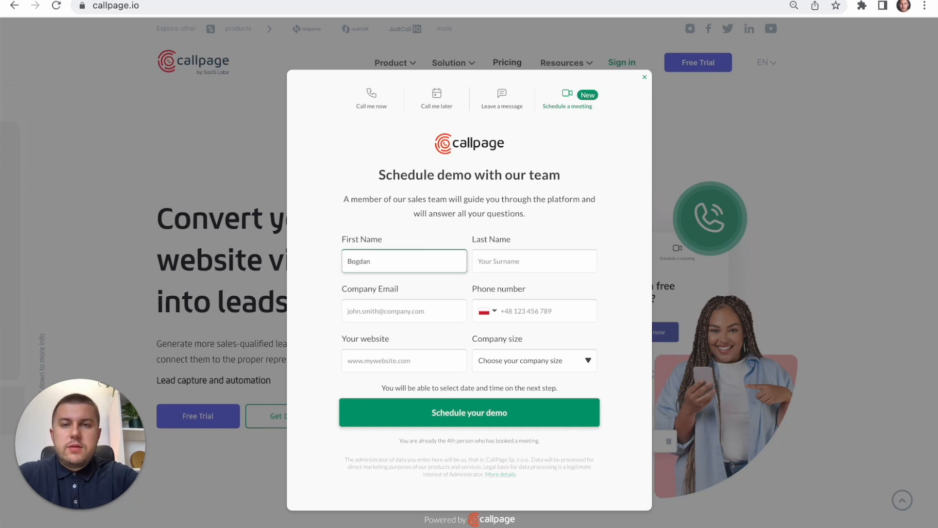
{"action": "key", "text": "Tab"}
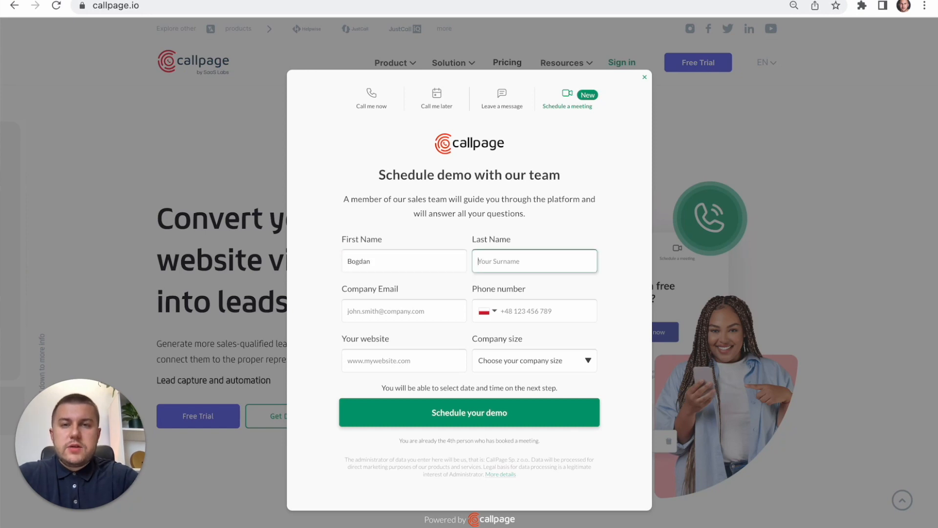
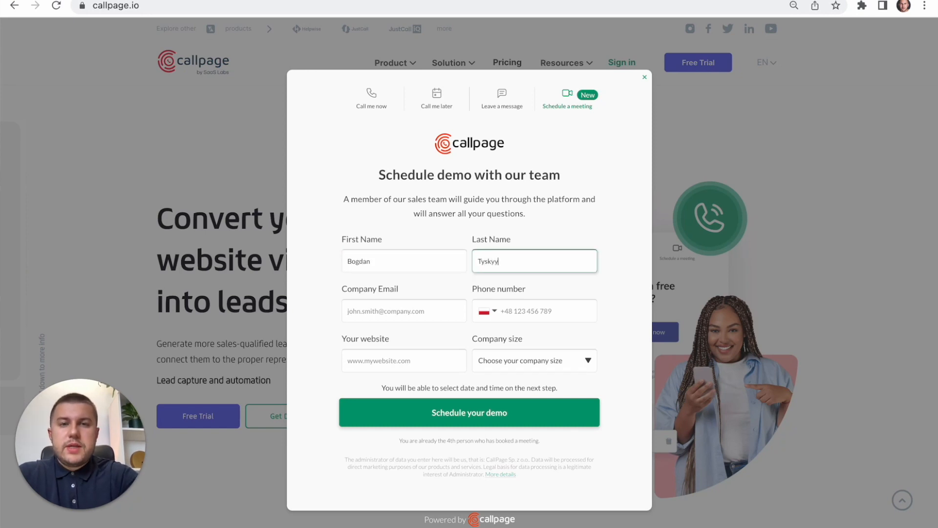
- Enter the visitor's company email and phone number in the demo form
{"action": "key", "text": "Tab"}
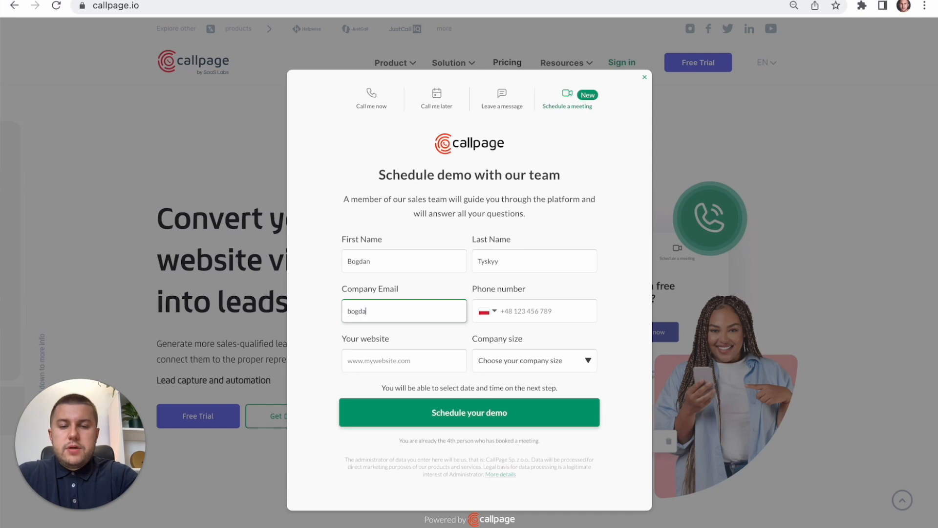
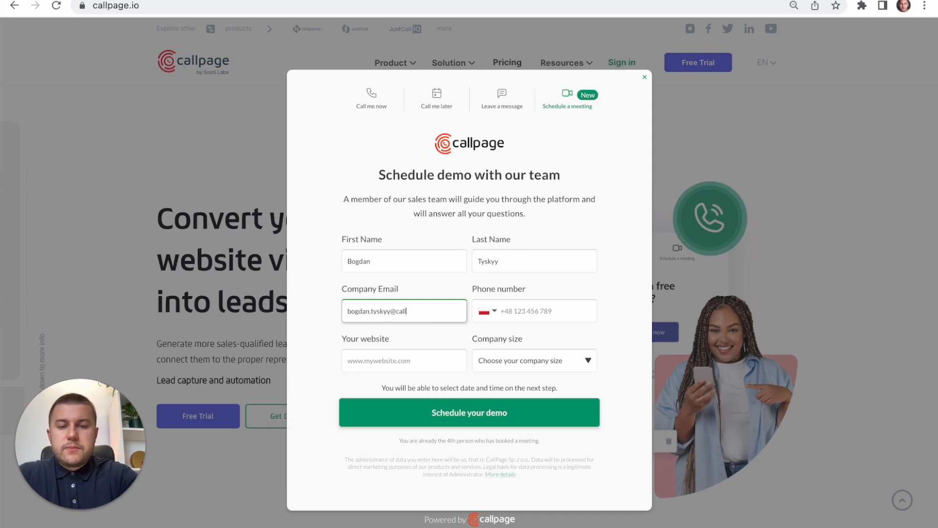
{"action": "key", "text": "Tab"}
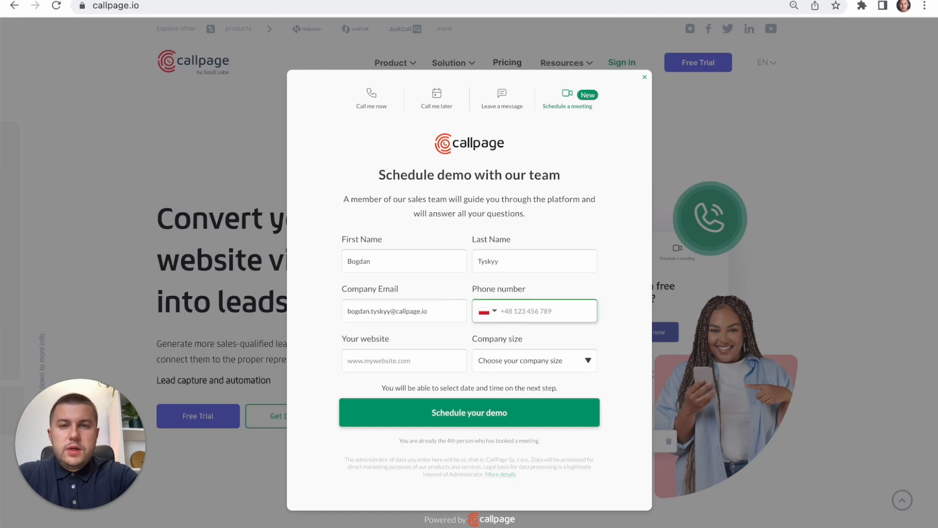
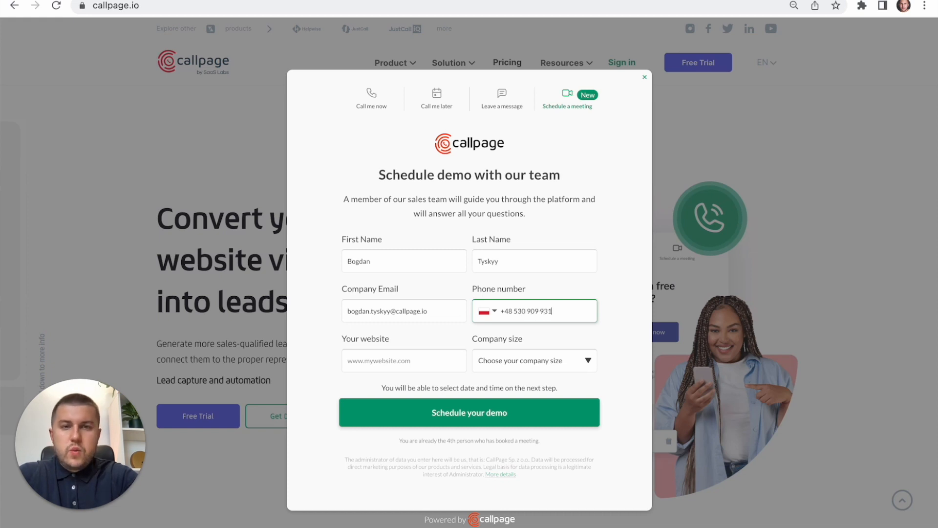
{"action": "key", "text": "Tab"}
{"action": "type", "text": "www.ca"}
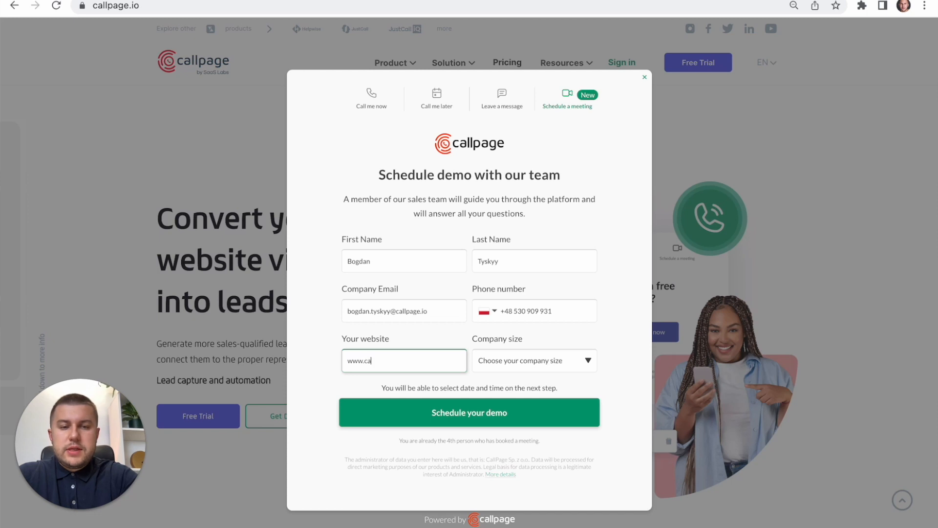
{"action": "type", "text": "llpage.io"}
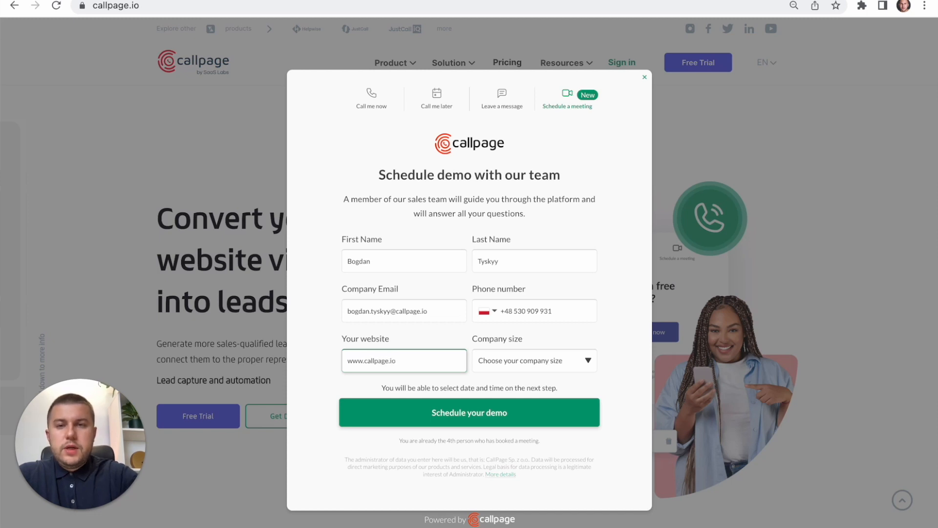
{"action": "left_click", "coordinate": [549, 366]}
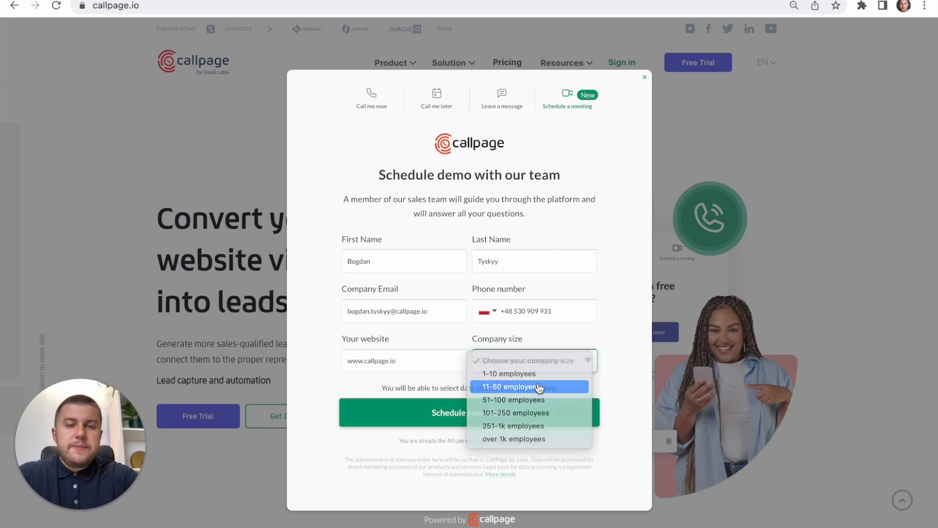
{"action": "left_click", "coordinate": [539, 388]}
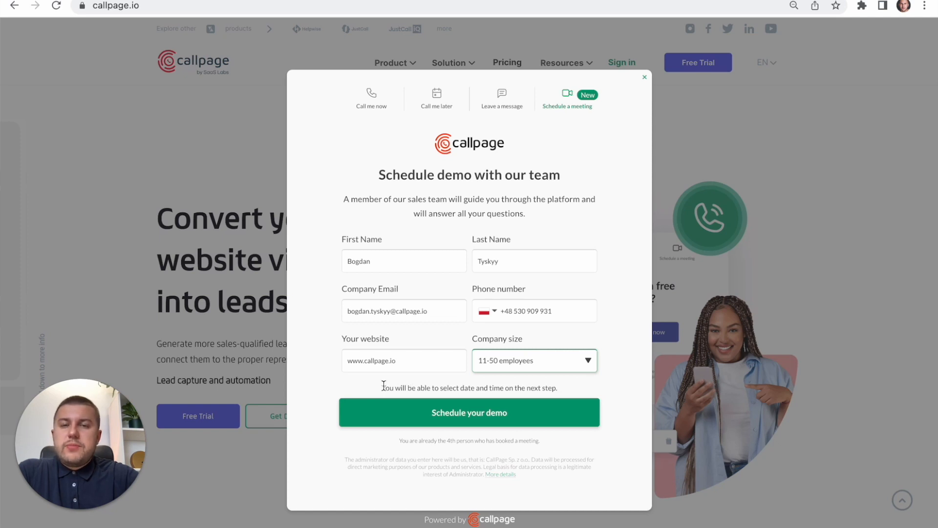
{"action": "left_click_drag", "start_coordinate": [384, 386], "coordinate": [485, 386]}
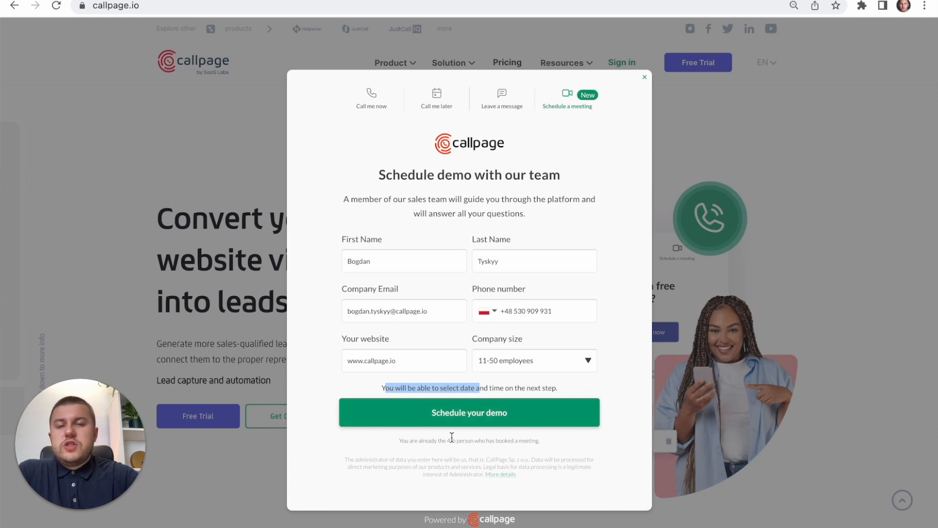
{"action": "left_click", "coordinate": [491, 421]}
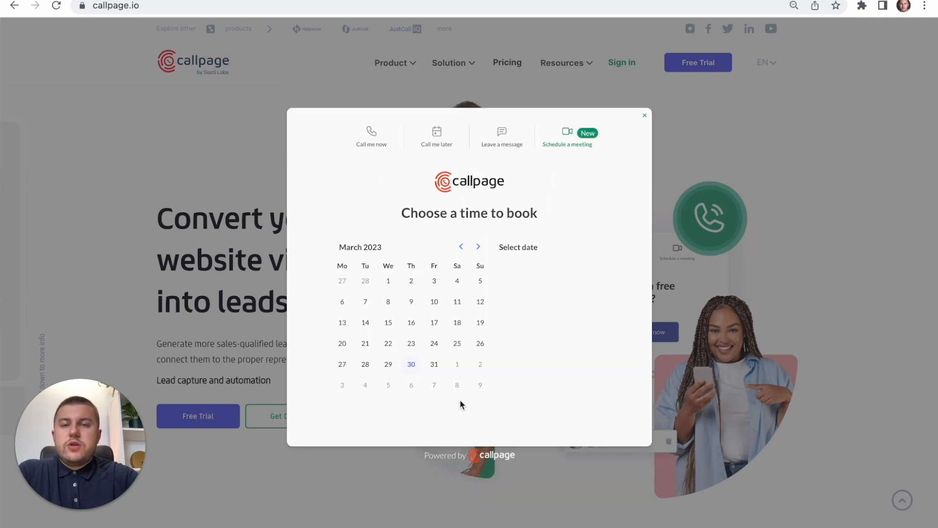
- Book the demo for Friday, May 12, 2023 at 14:00 and confirm the slot
{"action": "left_click", "coordinate": [481, 250]}
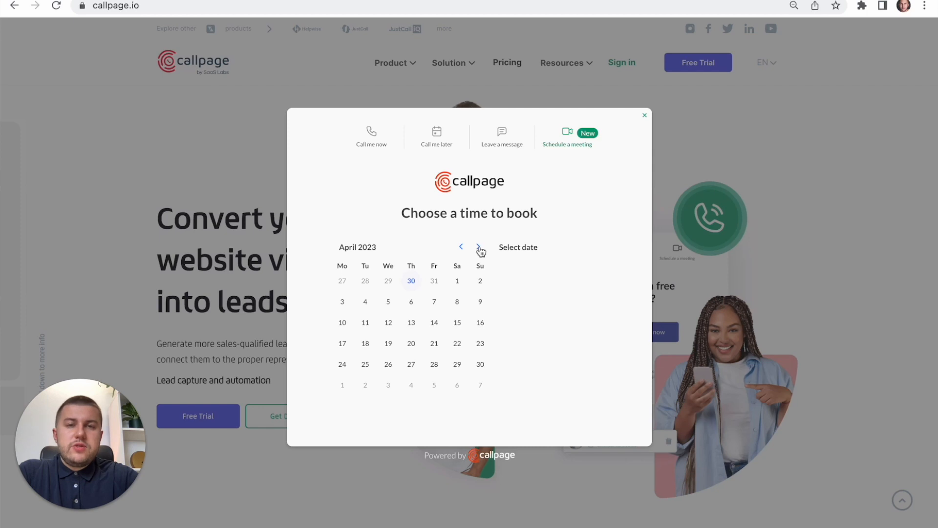
{"action": "left_click", "coordinate": [479, 247]}
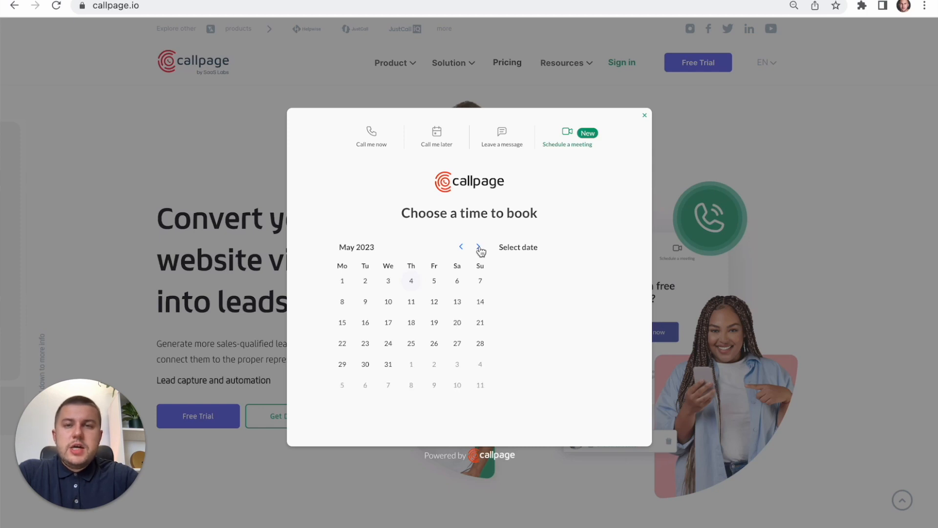
{"action": "left_click", "coordinate": [435, 303]}
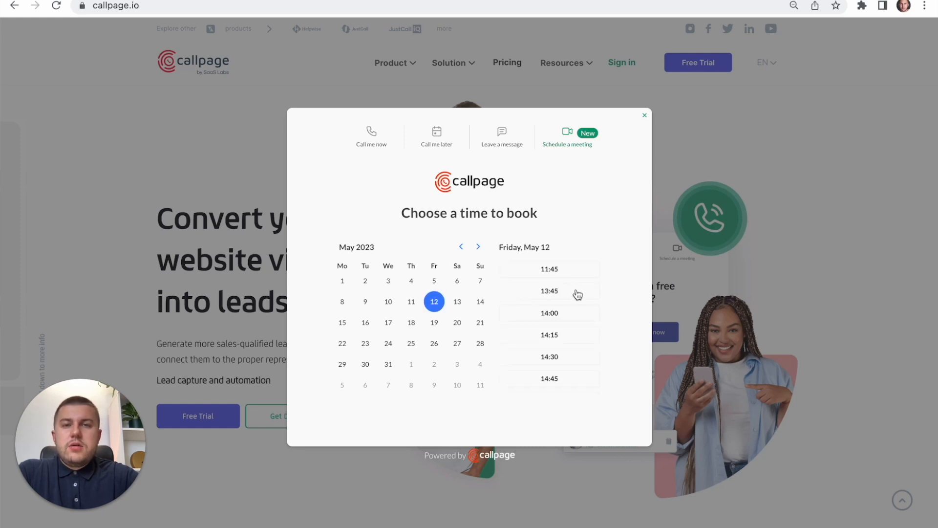
{"action": "left_click", "coordinate": [561, 318]}
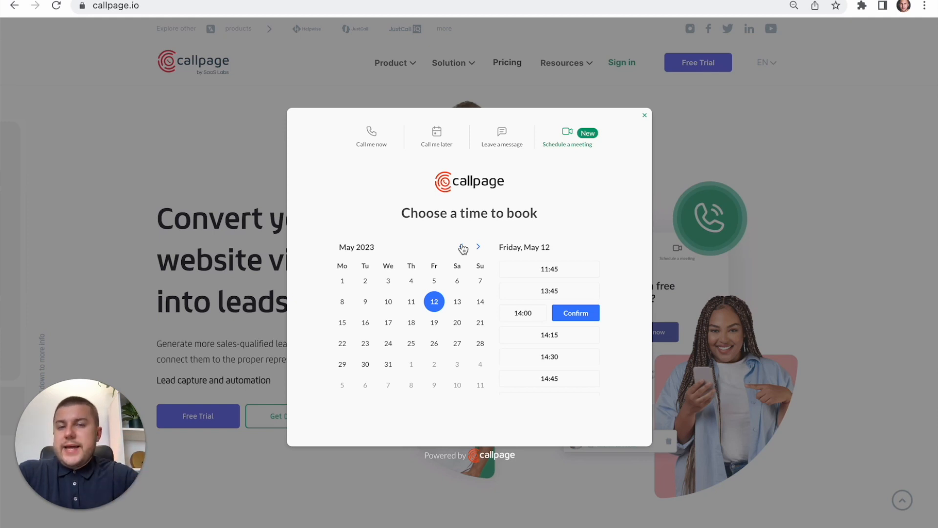
{"action": "left_click", "coordinate": [586, 321]}
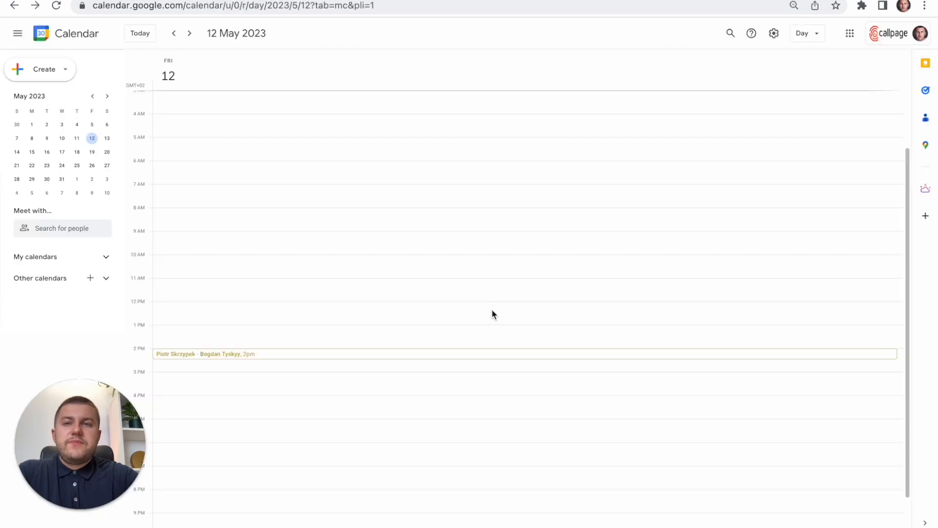
- In Google Calendar, accept the invitation to the 2 pm meeting on 12 May, and close the booking confirmation on callpage.io
{"action": "left_click", "coordinate": [205, 354]}
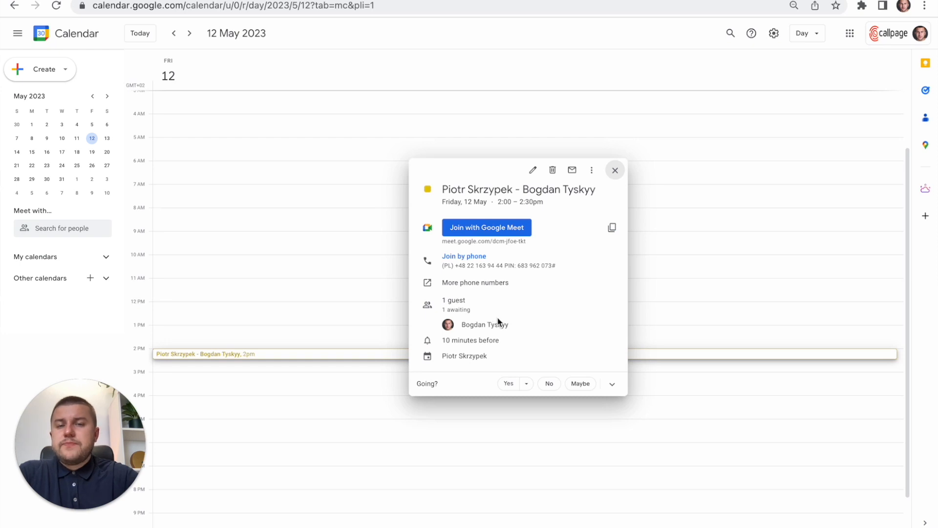
{"action": "left_click", "coordinate": [509, 385]}
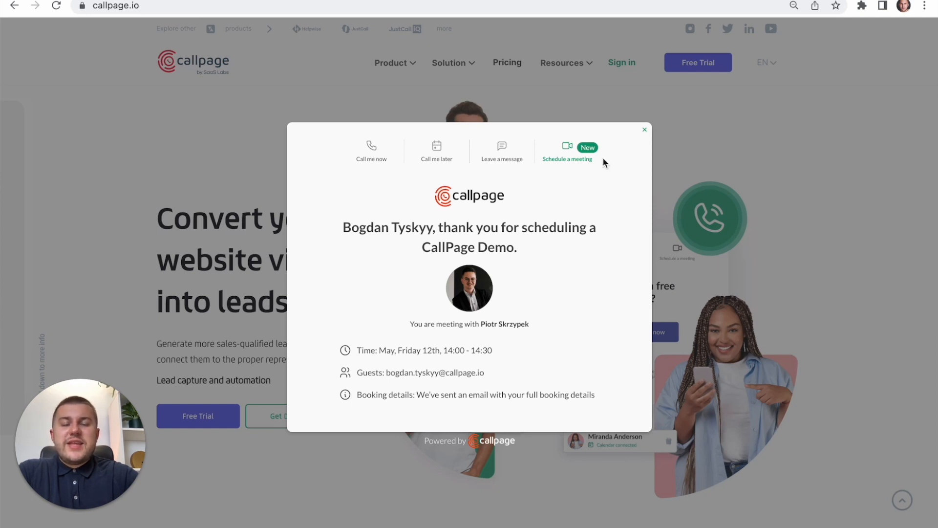
{"action": "left_click", "coordinate": [647, 130]}
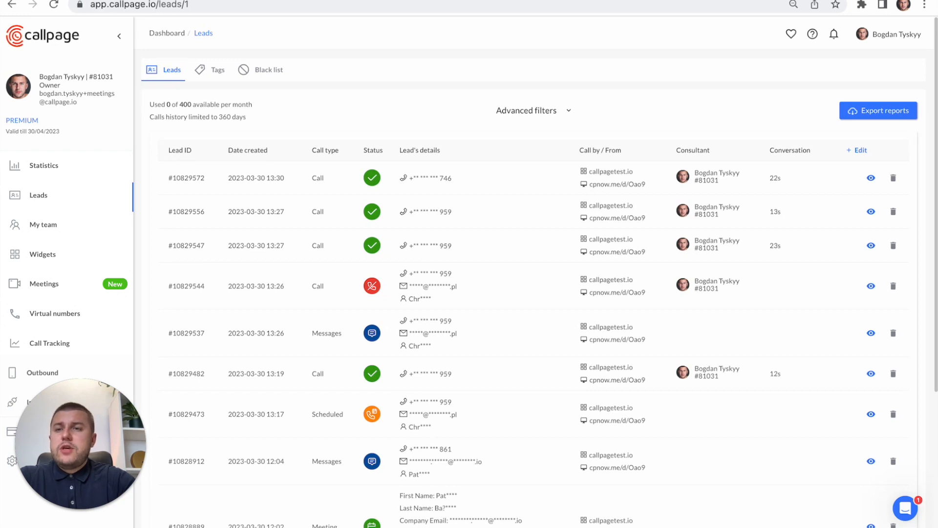
- View the widgets page and the teammates list in the CallPage dashboard
{"action": "left_click", "coordinate": [42, 254]}
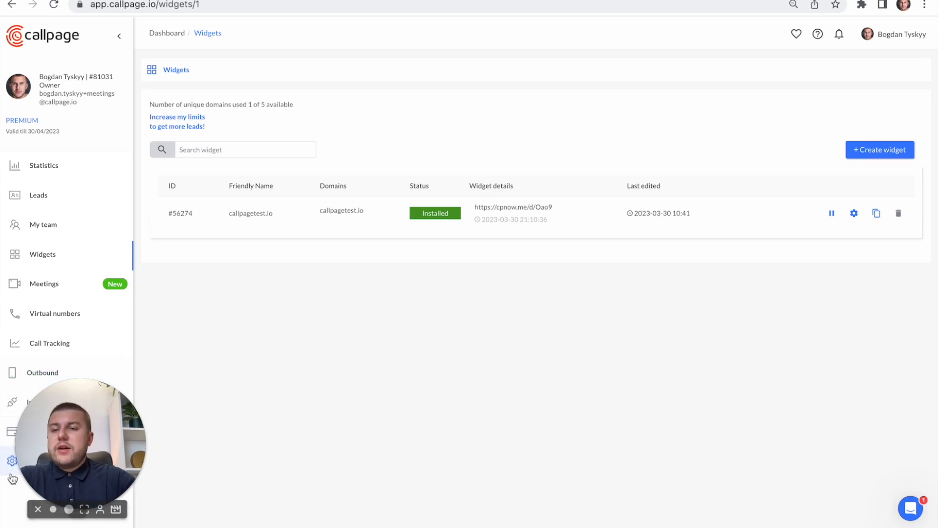
{"action": "left_click", "coordinate": [43, 224]}
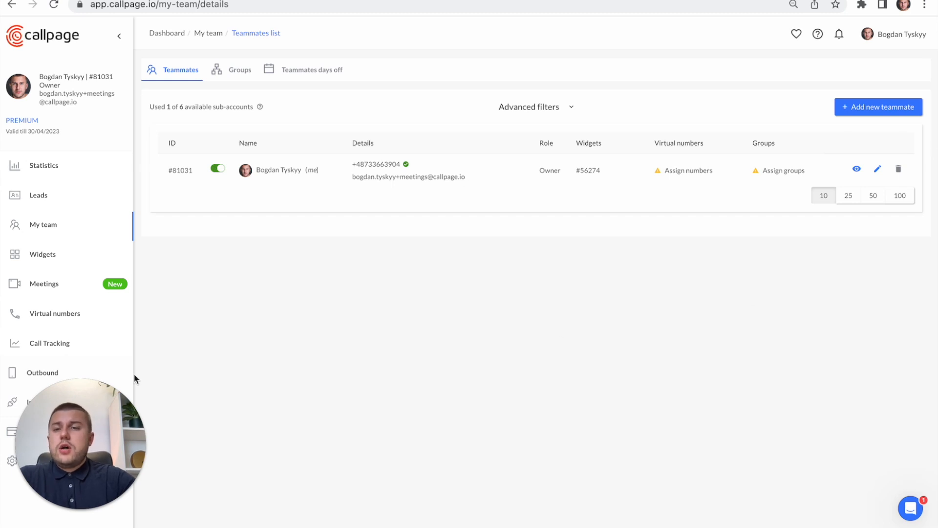
- In the account's calendar settings, disconnect Google Calendar and reconnect it with the existing Google account
{"action": "left_click", "coordinate": [4, 473]}
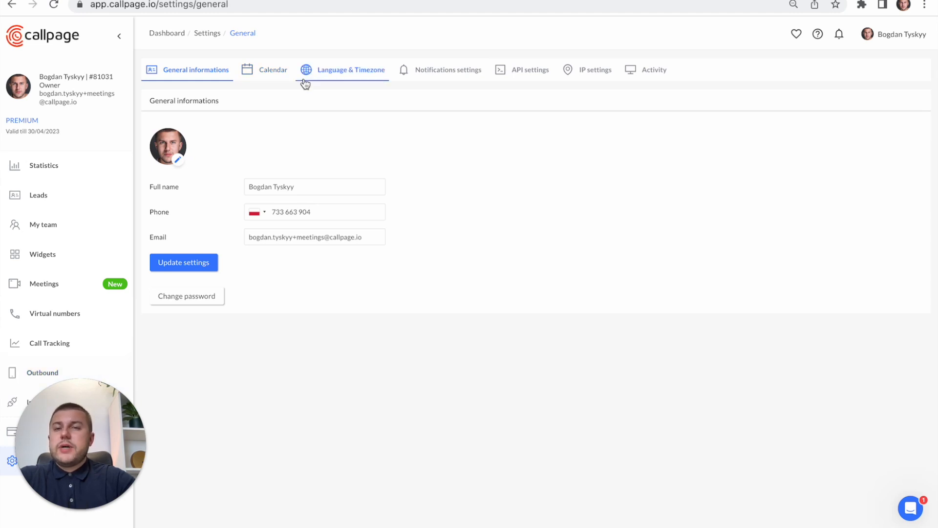
{"action": "left_click", "coordinate": [274, 73]}
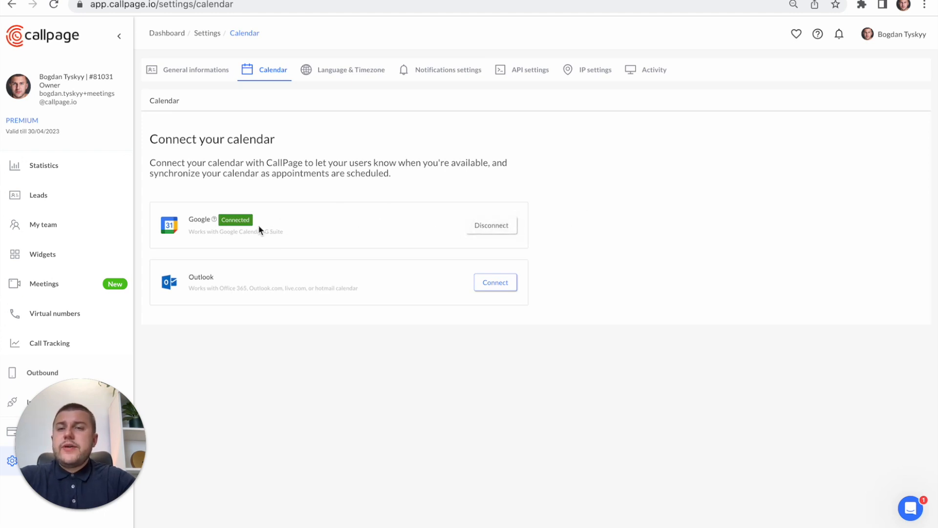
{"action": "left_click", "coordinate": [489, 225]}
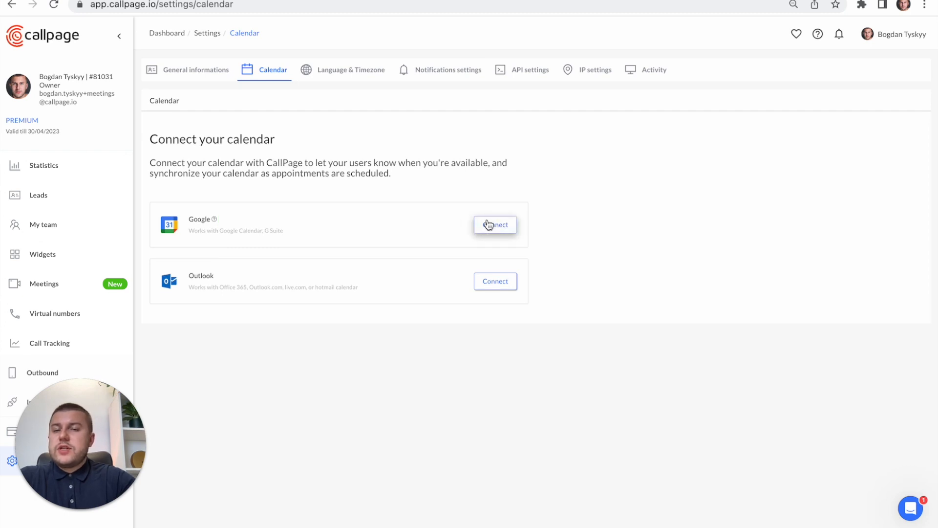
{"action": "left_click", "coordinate": [512, 226]}
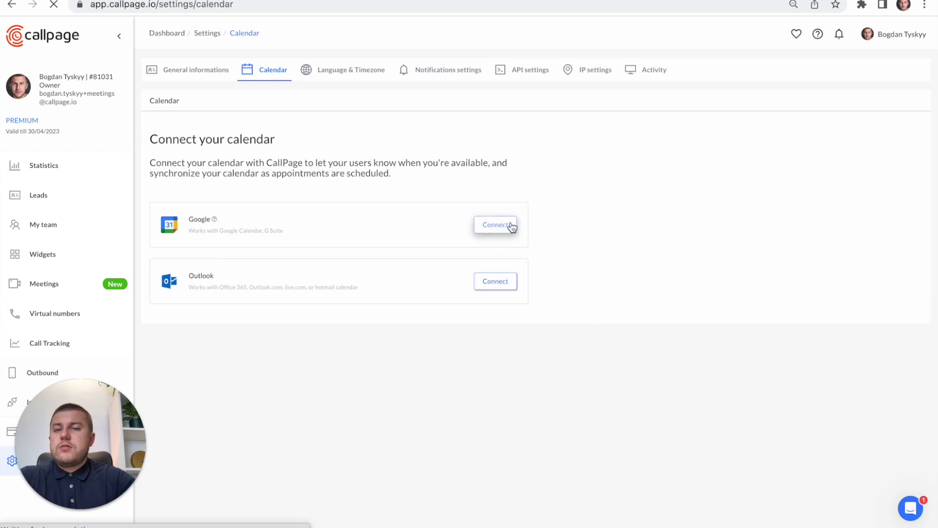
{"action": "left_click", "coordinate": [457, 249]}
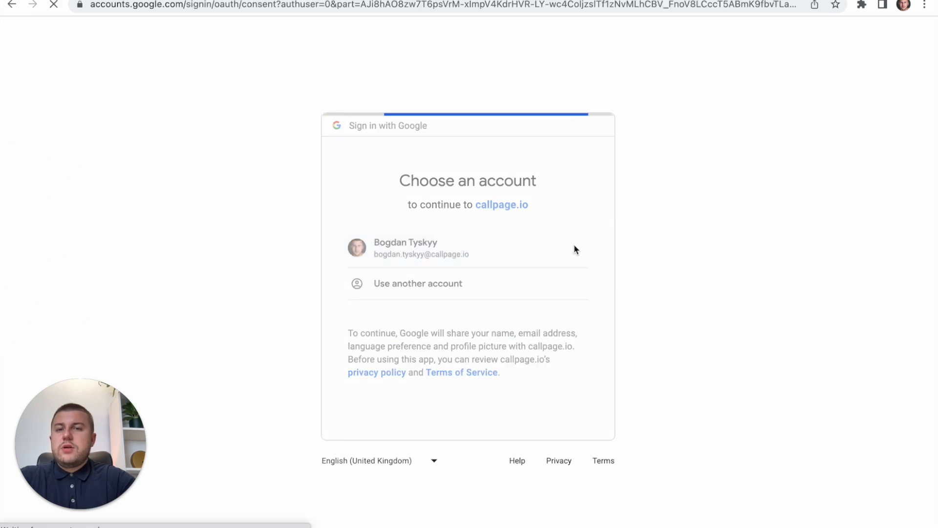
{"action": "left_click", "coordinate": [542, 441]}
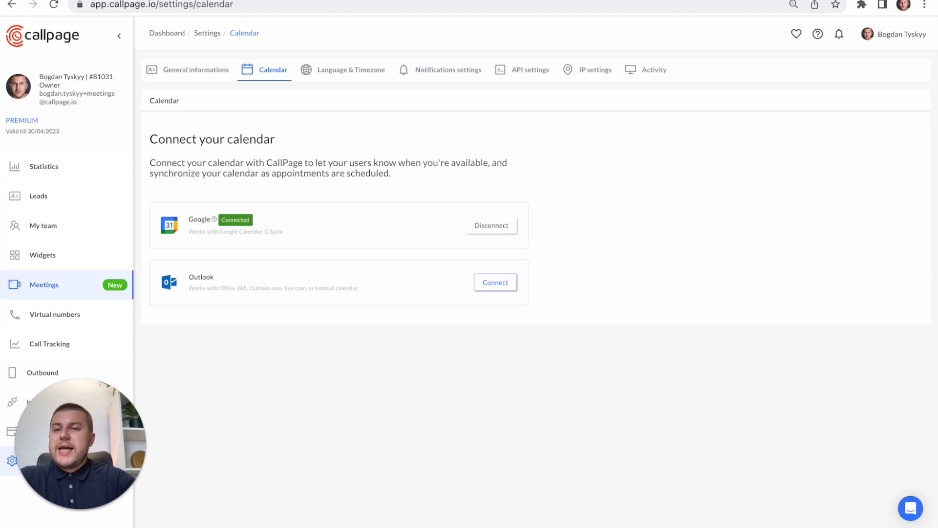
- Open the "Meet with CallPage Team" meeting for editing
{"action": "left_click", "coordinate": [44, 285]}
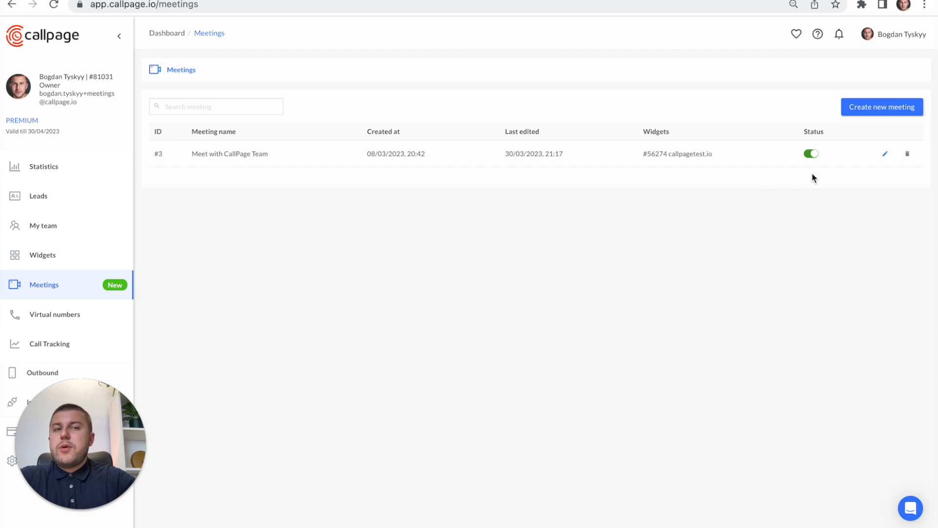
{"action": "left_click", "coordinate": [886, 156]}
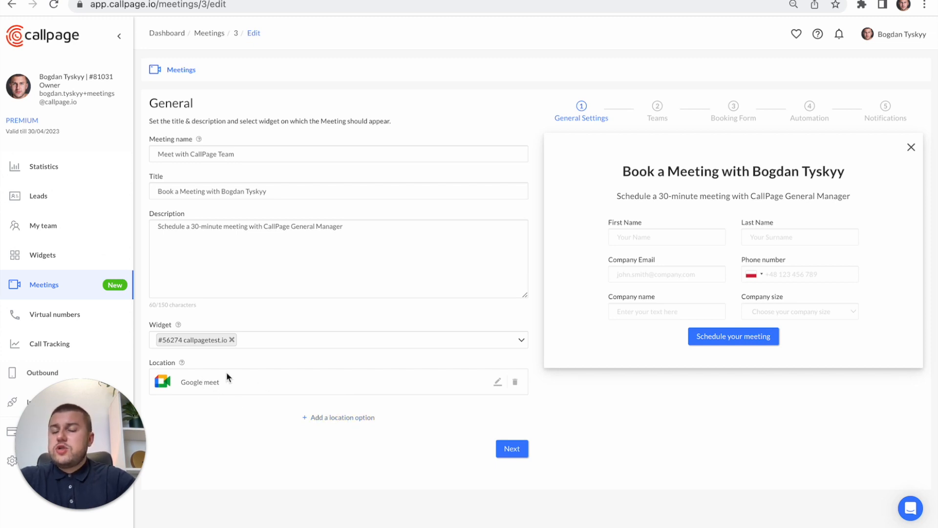
- View the location types that can be added to the meeting, including the Address form, and close without saving
{"action": "left_click", "coordinate": [337, 419]}
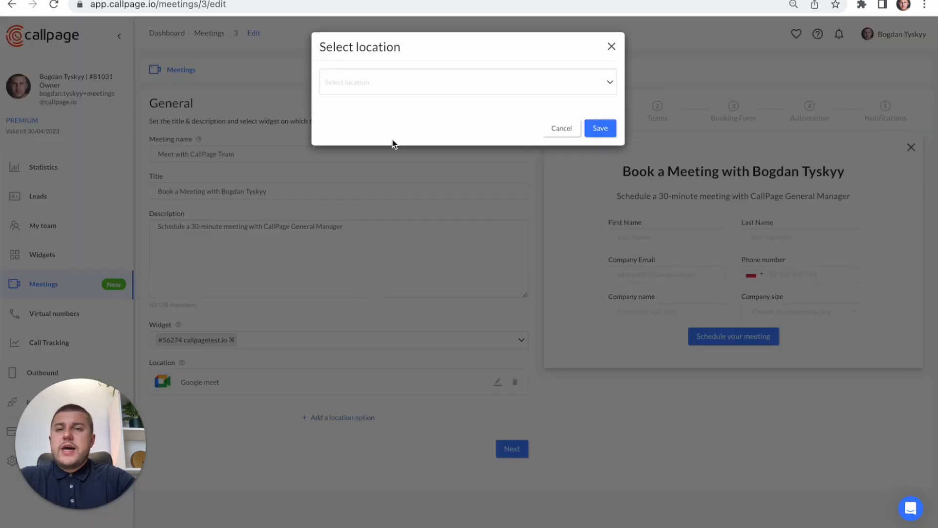
{"action": "left_click", "coordinate": [408, 85]}
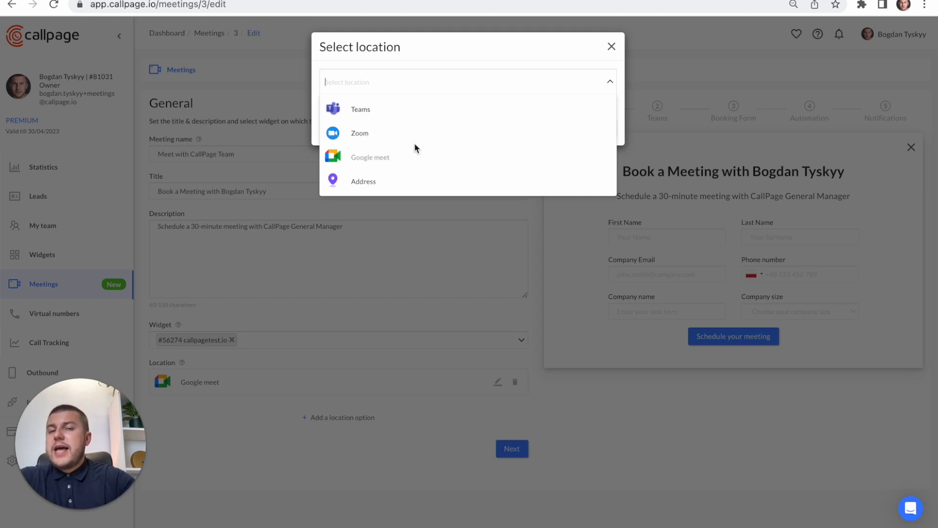
{"action": "left_click", "coordinate": [373, 182]}
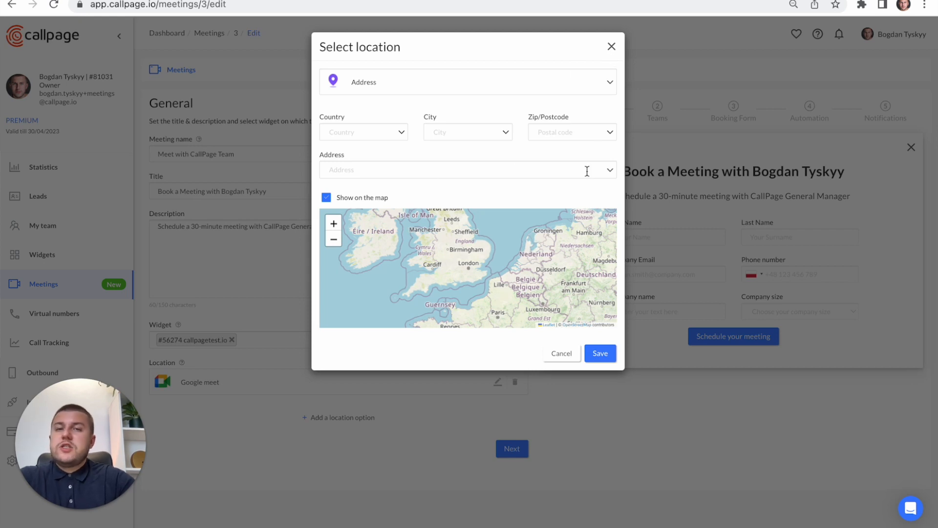
{"action": "left_click", "coordinate": [612, 47]}
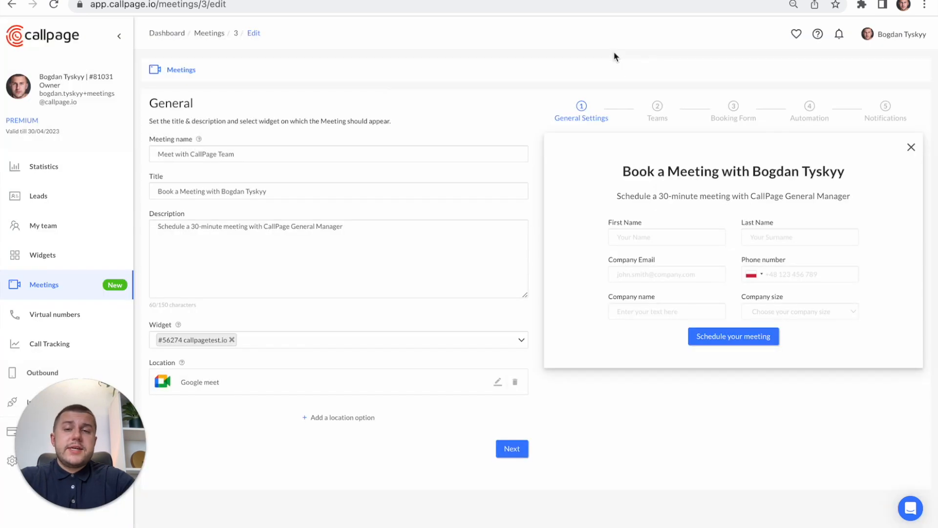
- Continue to the meeting's Teams settings and review the team members, availability and duration options
{"action": "left_click", "coordinate": [518, 450]}
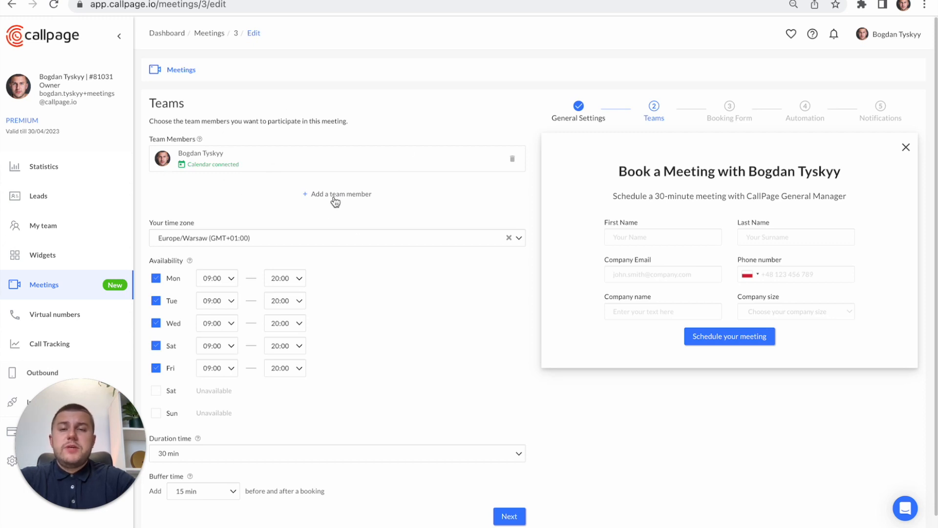
{"action": "scroll", "coordinate": [465, 202], "scroll_direction": "down", "scroll_amount": 1}
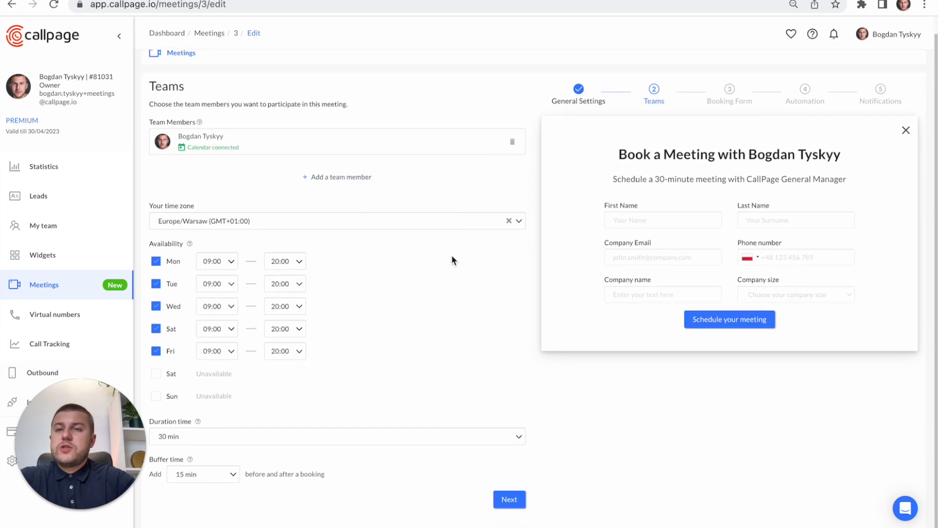
{"action": "scroll", "coordinate": [340, 257], "scroll_direction": "down", "scroll_amount": 1}
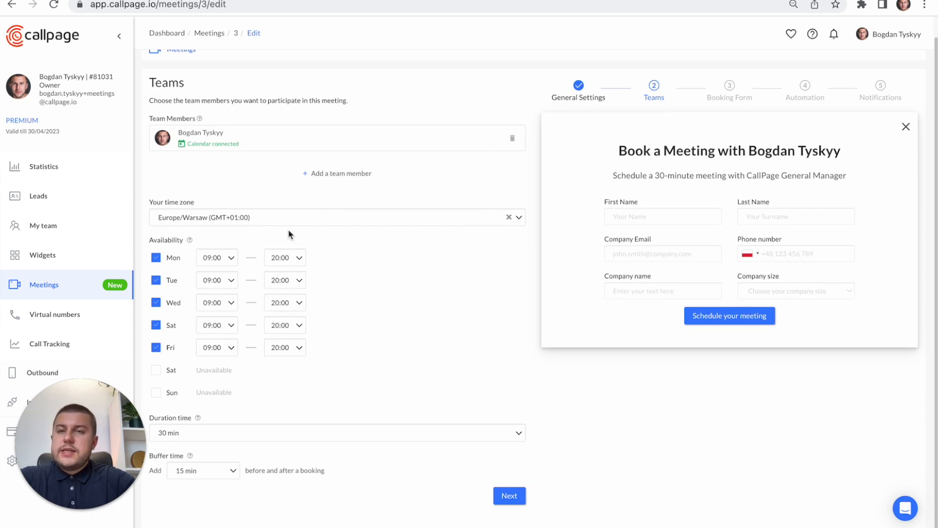
{"action": "scroll", "coordinate": [189, 257], "scroll_direction": "down", "scroll_amount": 1}
{"action": "scroll", "coordinate": [189, 257], "scroll_direction": "up", "scroll_amount": 1}
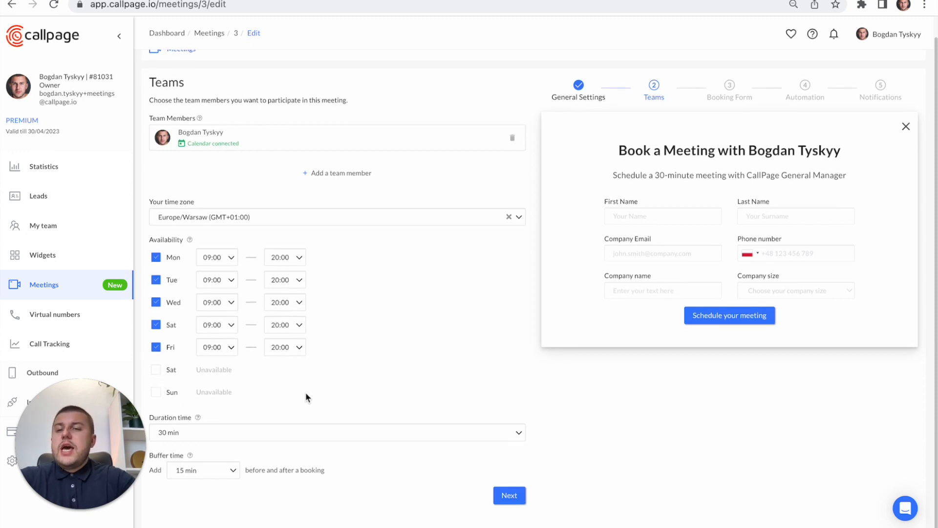
{"action": "left_click", "coordinate": [241, 435]}
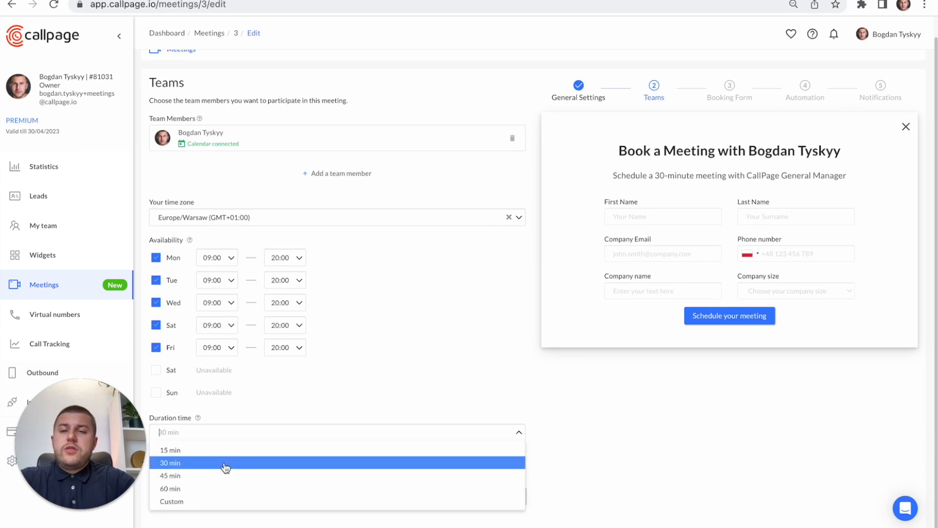
{"action": "left_click", "coordinate": [328, 395]}
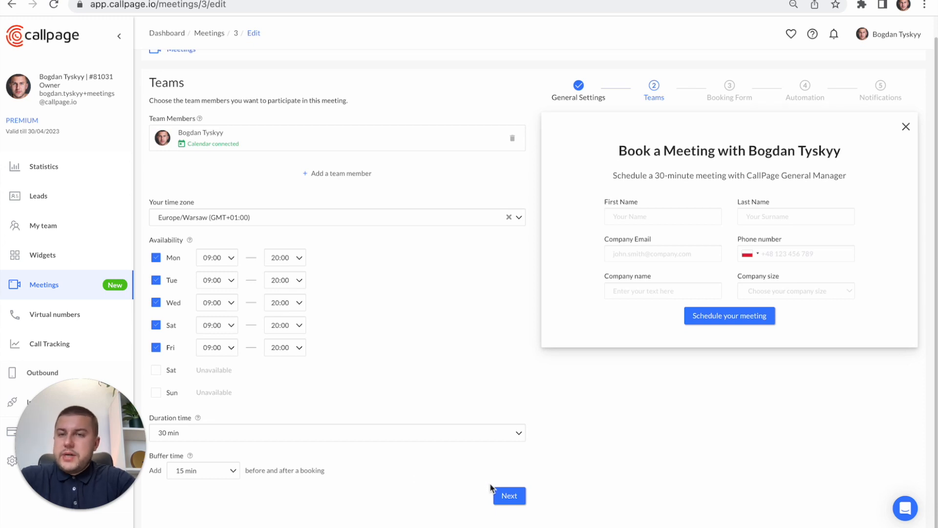
- Continue to the Booking Form settings, preview the one-column layout and switch back to the two-column layout
{"action": "left_click", "coordinate": [514, 499]}
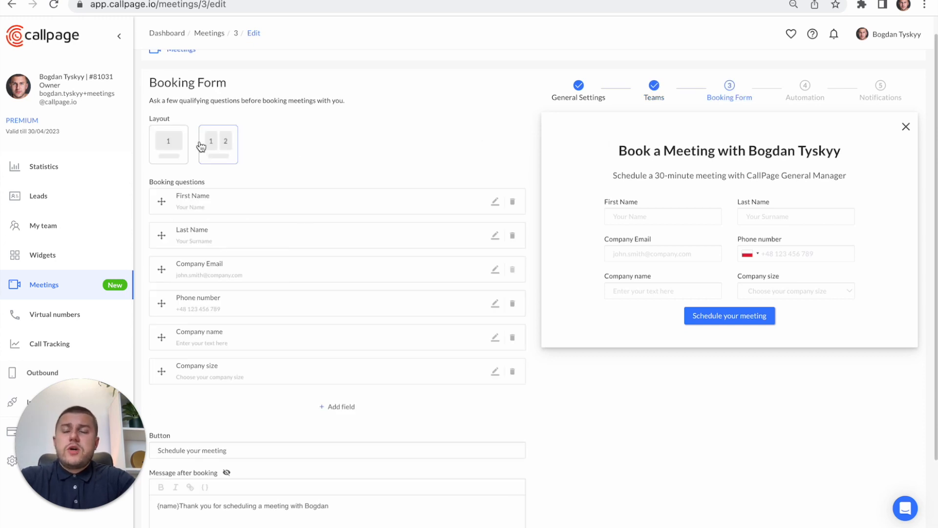
{"action": "left_click", "coordinate": [169, 150]}
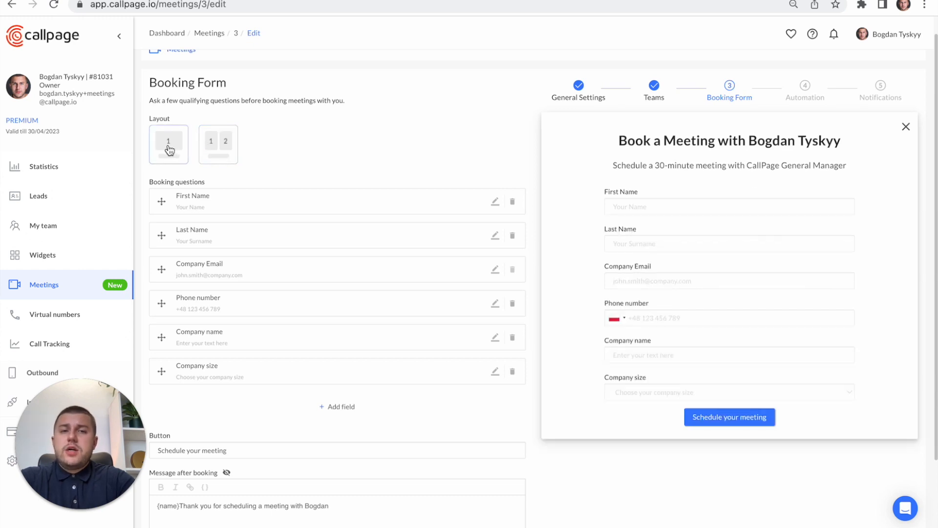
{"action": "left_click", "coordinate": [230, 150]}
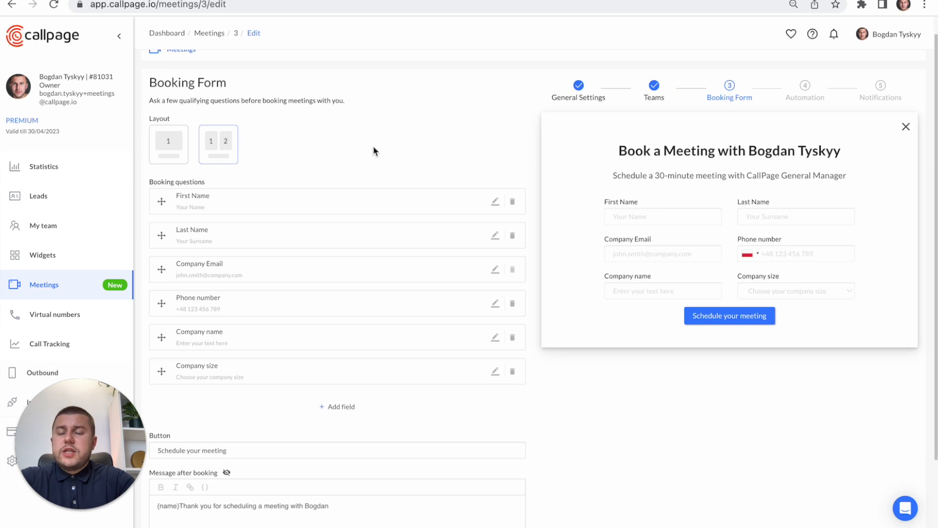
- View the dropdown options in the Company size question's field settings and close them without saving
{"action": "scroll", "coordinate": [373, 146], "scroll_direction": "down", "scroll_amount": 1}
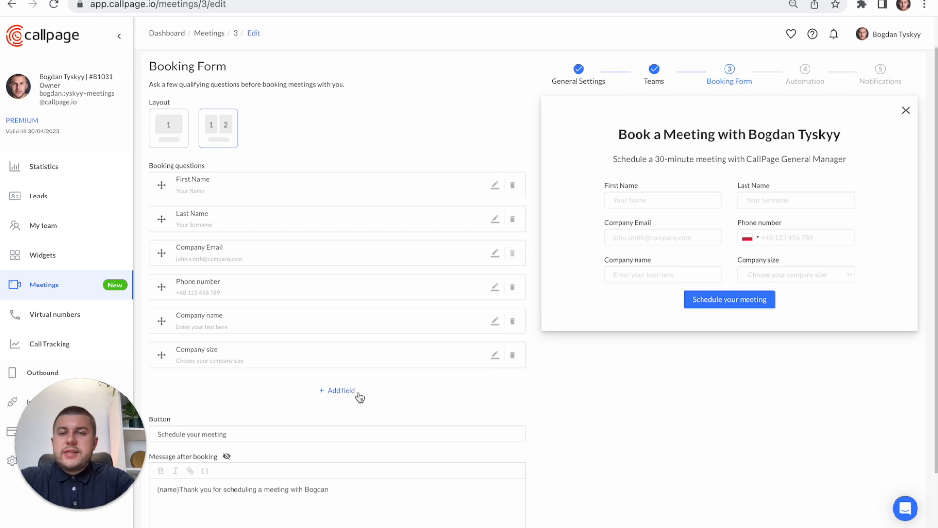
{"action": "left_click", "coordinate": [495, 356]}
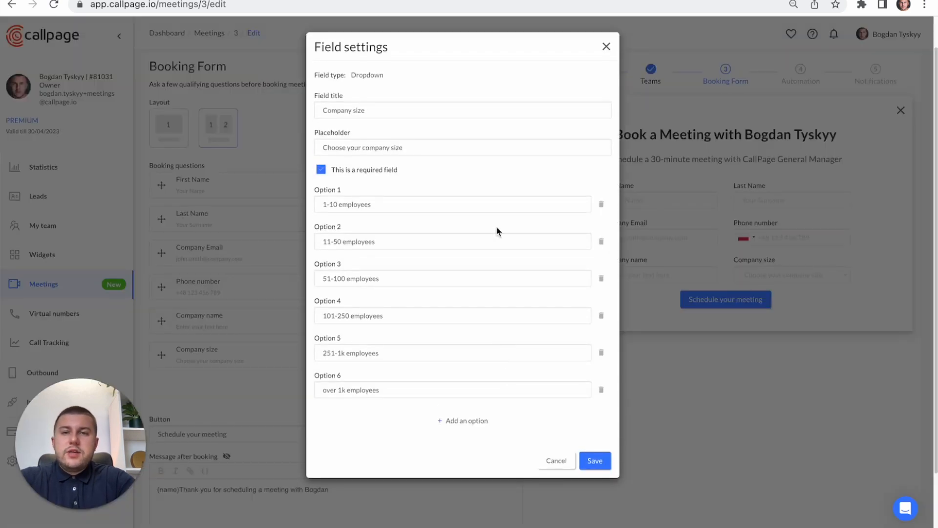
{"action": "scroll", "coordinate": [494, 225], "scroll_direction": "down", "scroll_amount": 1}
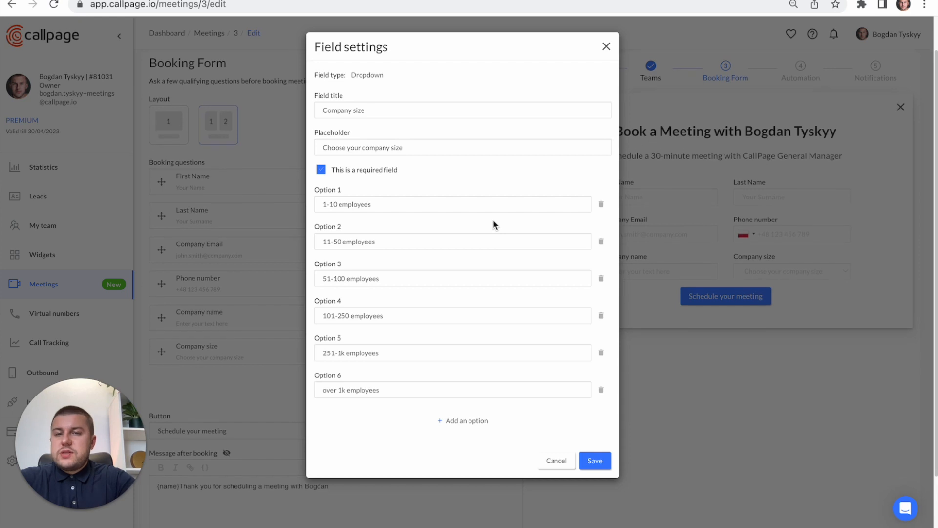
{"action": "scroll", "coordinate": [352, 188], "scroll_direction": "up", "scroll_amount": 2}
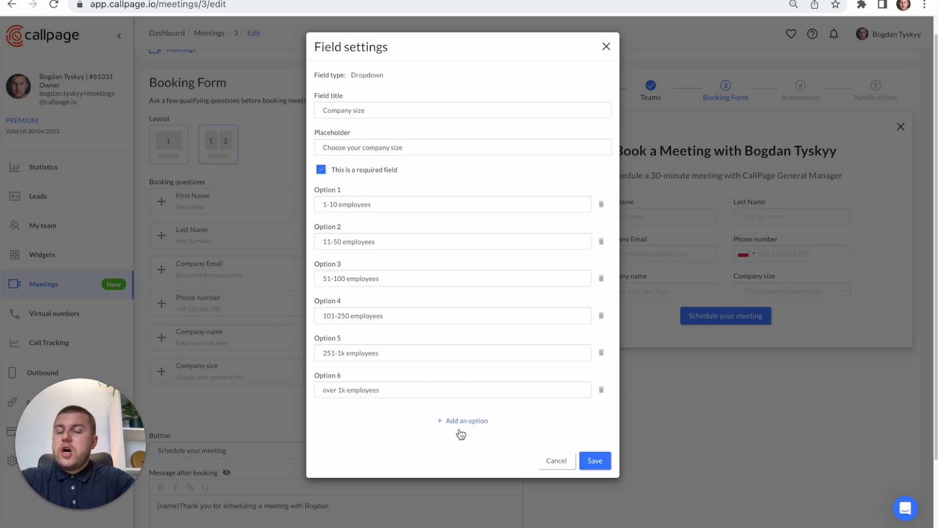
{"action": "left_click", "coordinate": [607, 46]}
- Add a new field row to the booking questions and view the available field types without choosing one
{"action": "scroll", "coordinate": [381, 435], "scroll_direction": "down", "scroll_amount": 1}
{"action": "scroll", "coordinate": [381, 435], "scroll_direction": "down", "scroll_amount": 1}
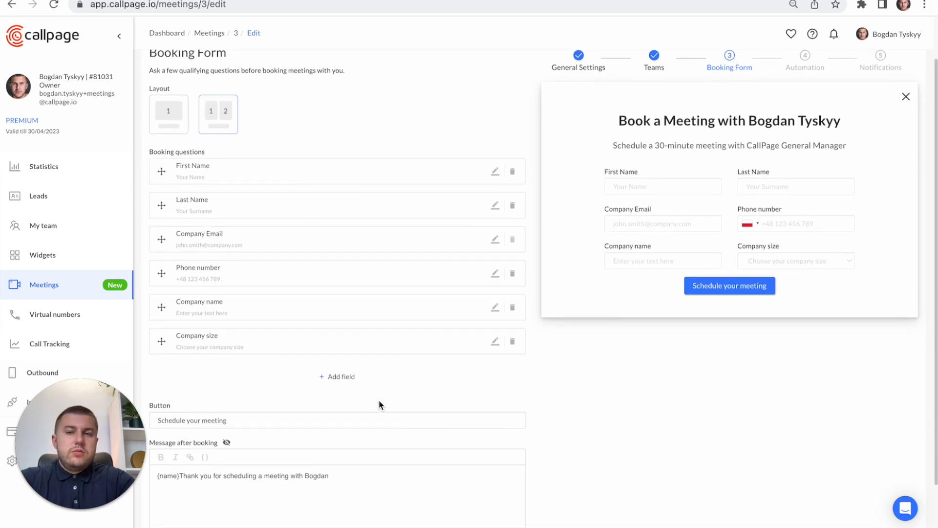
{"action": "left_click", "coordinate": [353, 380]}
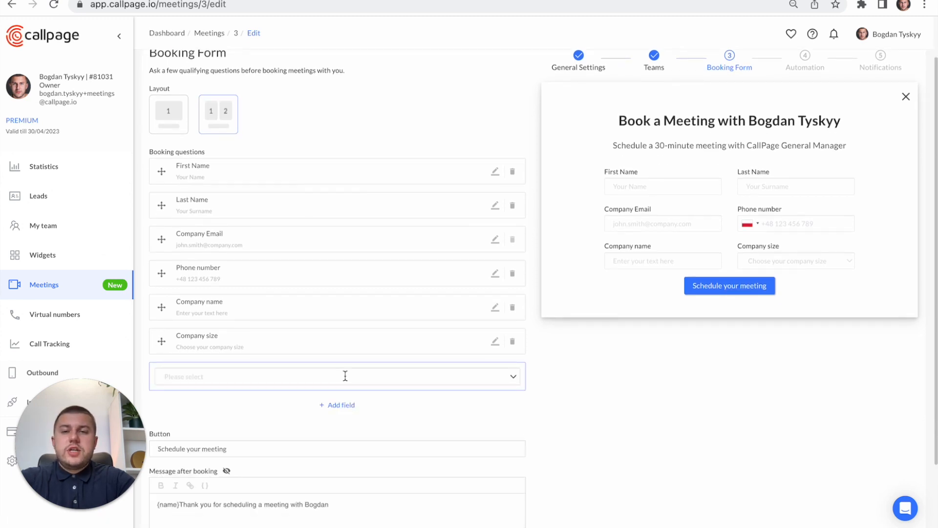
{"action": "left_click", "coordinate": [345, 377]}
{"action": "scroll", "coordinate": [292, 445], "scroll_direction": "down", "scroll_amount": 6}
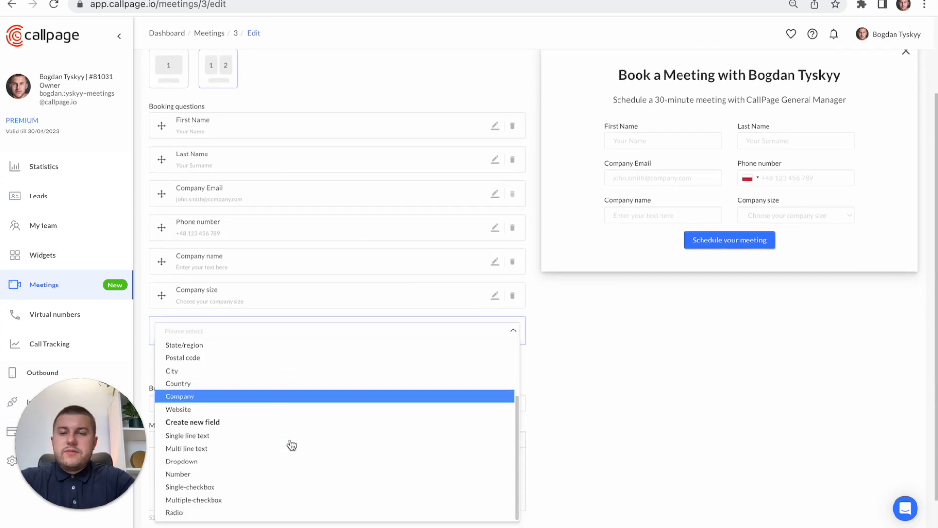
{"action": "scroll", "coordinate": [270, 380], "scroll_direction": "up", "scroll_amount": 2}
{"action": "scroll", "coordinate": [270, 377], "scroll_direction": "down", "scroll_amount": 2}
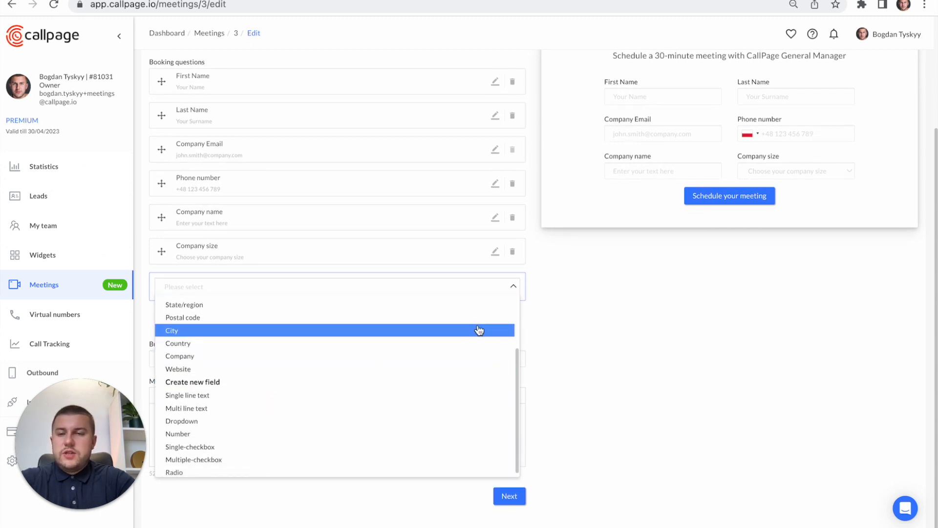
{"action": "left_click", "coordinate": [588, 335]}
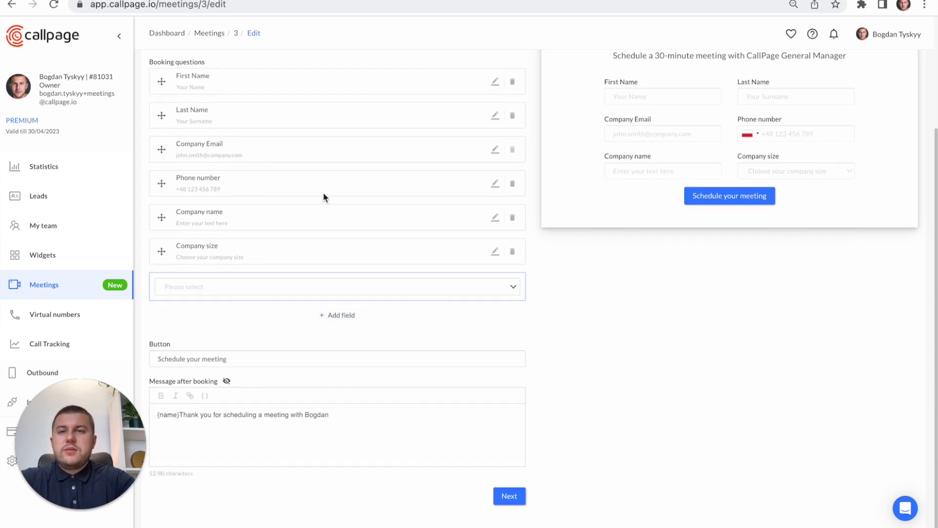
- Change the booking form's button text to "Schedule a meeting" and check it in the preview
{"action": "scroll", "coordinate": [324, 196], "scroll_direction": "up", "scroll_amount": 2}
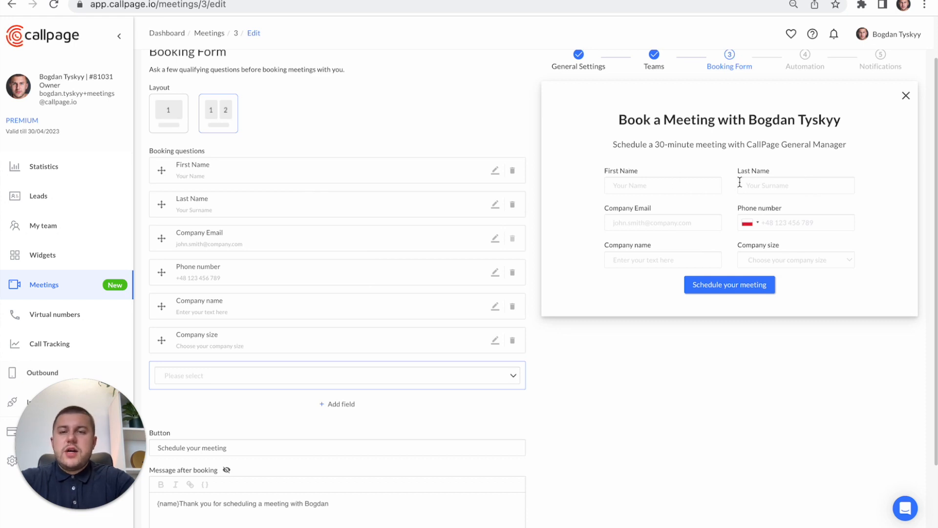
{"action": "scroll", "coordinate": [740, 182], "scroll_direction": "down", "scroll_amount": 3}
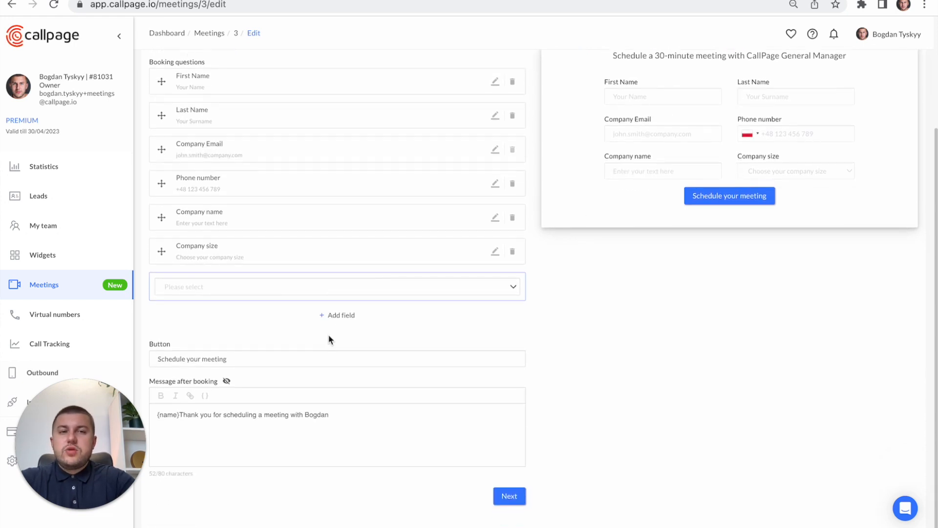
{"action": "triple_click", "coordinate": [198, 359]}
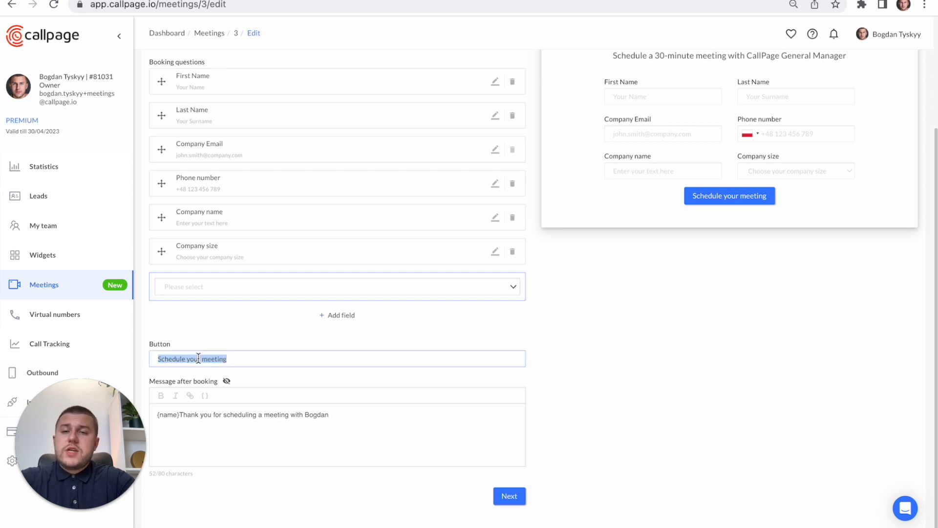
{"action": "left_click", "coordinate": [265, 357]}
{"action": "key", "text": "BackSpace"}
{"action": "key", "text": "BackSpace"}
{"action": "key", "text": "BackSpace"}
{"action": "key", "text": "BackSpace"}
{"action": "key", "text": "BackSpace"}
{"action": "key", "text": "BackSpace"}
{"action": "key", "text": "BackSpace"}
{"action": "key", "text": "BackSpace"}
{"action": "key", "text": "BackSpace"}
{"action": "key", "text": "BackSpace"}
{"action": "key", "text": "BackSpace"}
{"action": "key", "text": "BackSpace"}
{"action": "key", "text": "BackSpace"}
{"action": "type", "text": "a meeting"}
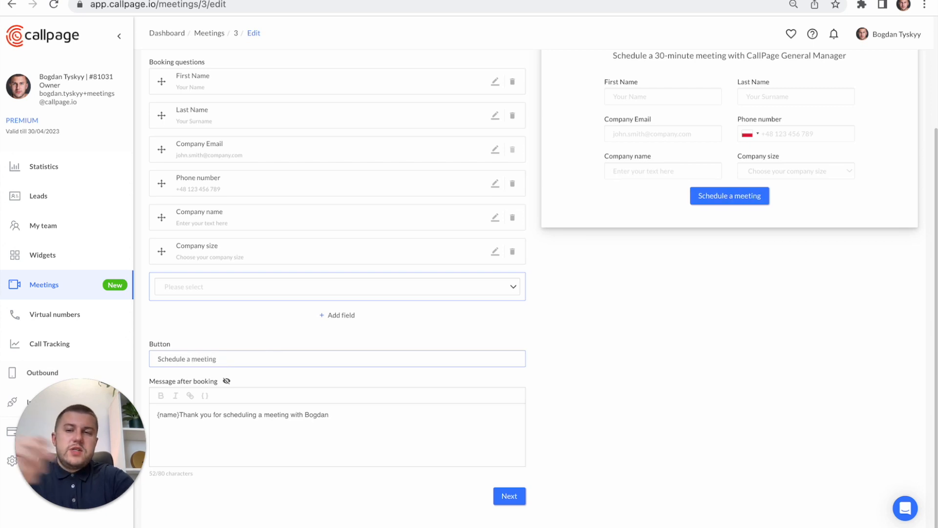
{"action": "scroll", "coordinate": [562, 389], "scroll_direction": "up", "scroll_amount": 1}
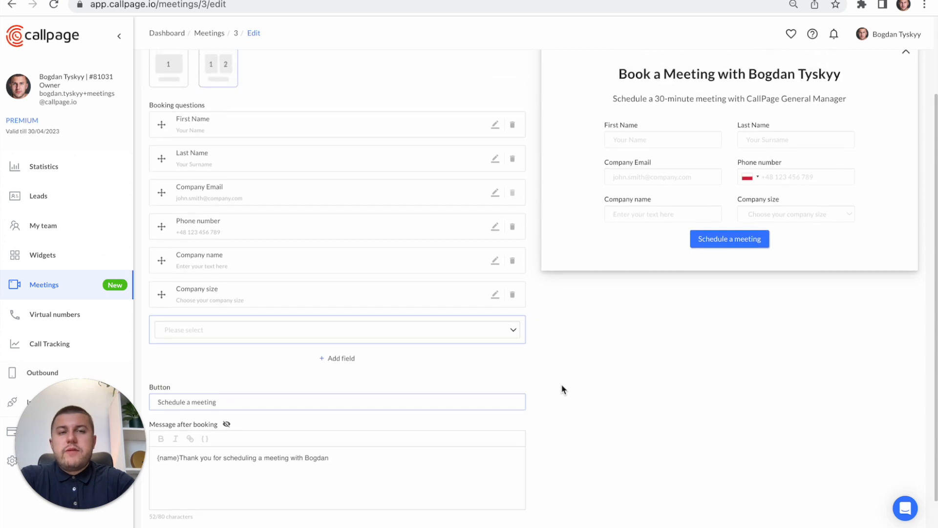
- Review the message shown after booking and the rest of the booking form, and continue to the Automation settings
{"action": "scroll", "coordinate": [451, 379], "scroll_direction": "down", "scroll_amount": 1}
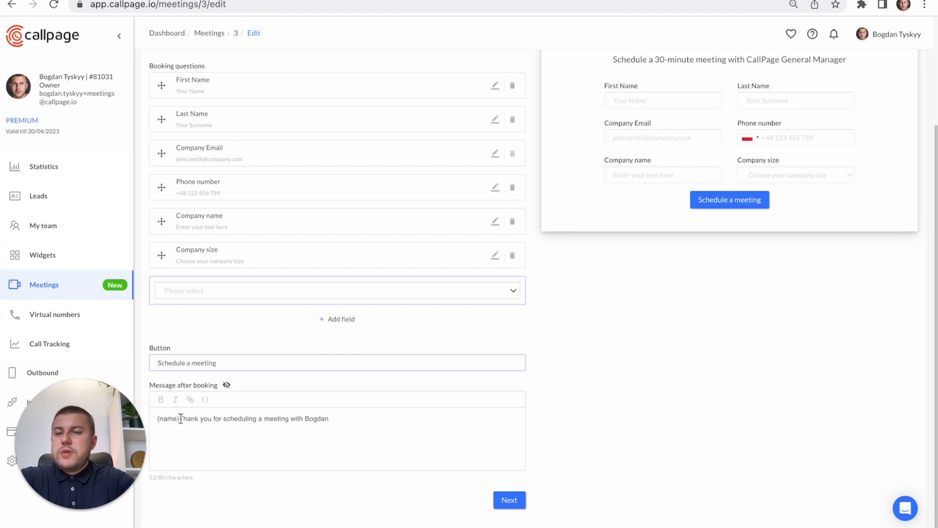
{"action": "scroll", "coordinate": [180, 418], "scroll_direction": "up", "scroll_amount": 1}
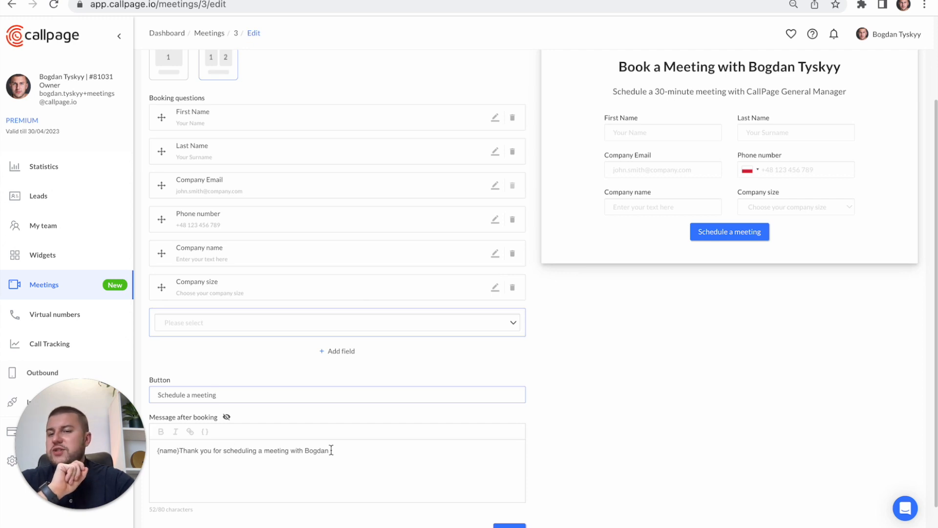
{"action": "left_click", "coordinate": [361, 459]}
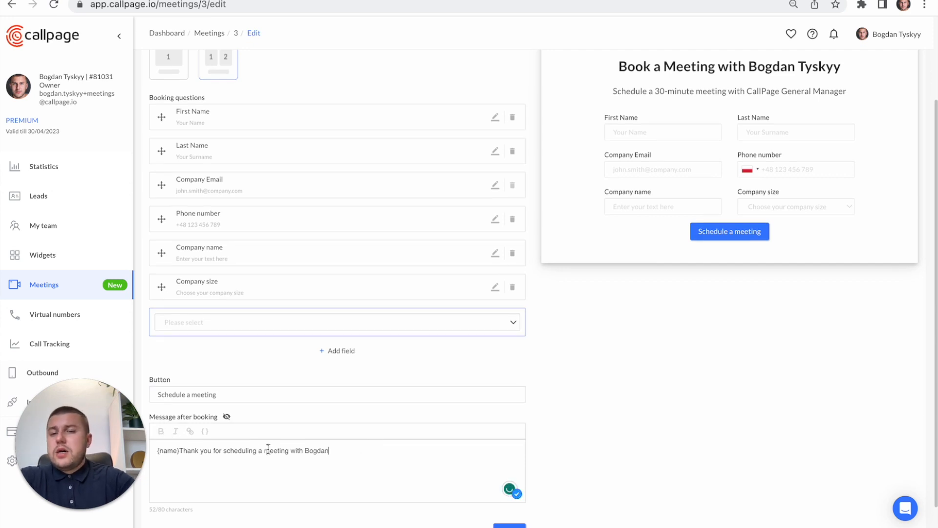
{"action": "scroll", "coordinate": [429, 465], "scroll_direction": "down", "scroll_amount": 1}
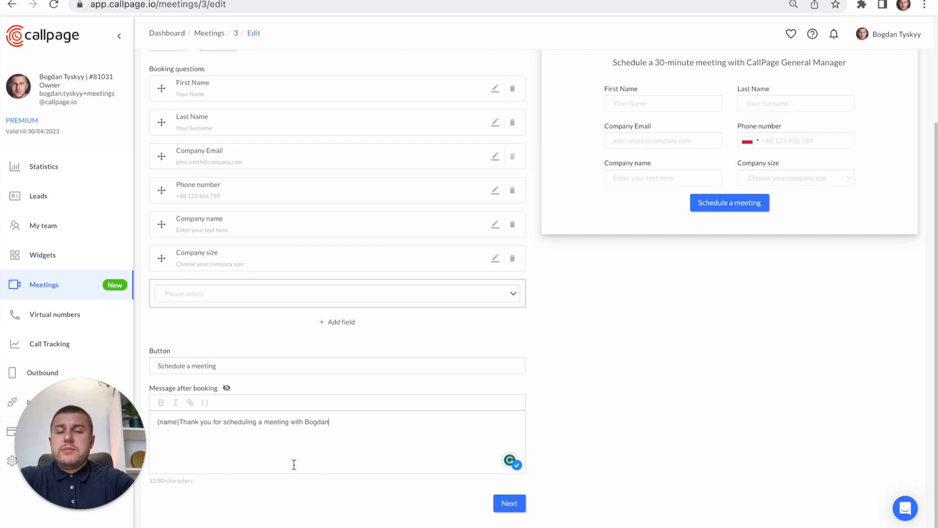
{"action": "scroll", "coordinate": [299, 462], "scroll_direction": "up", "scroll_amount": 1}
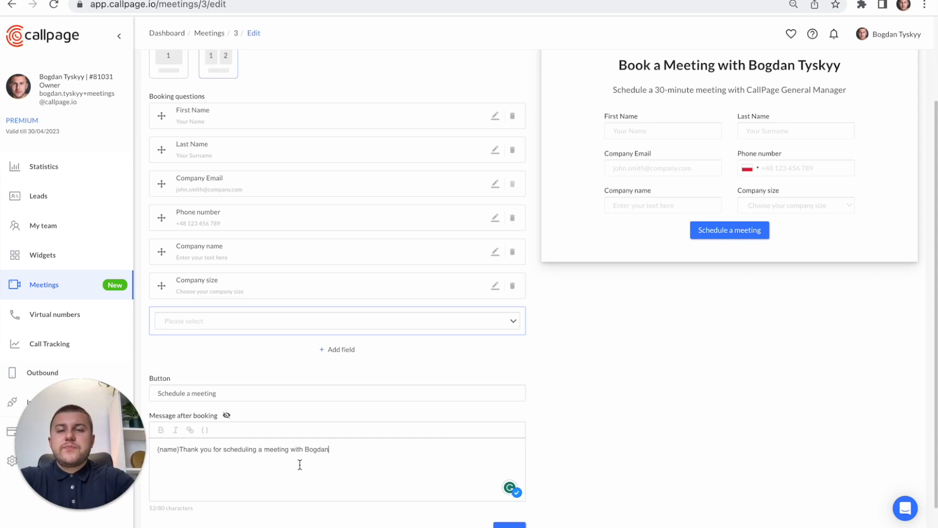
{"action": "scroll", "coordinate": [299, 465], "scroll_direction": "up", "scroll_amount": 3}
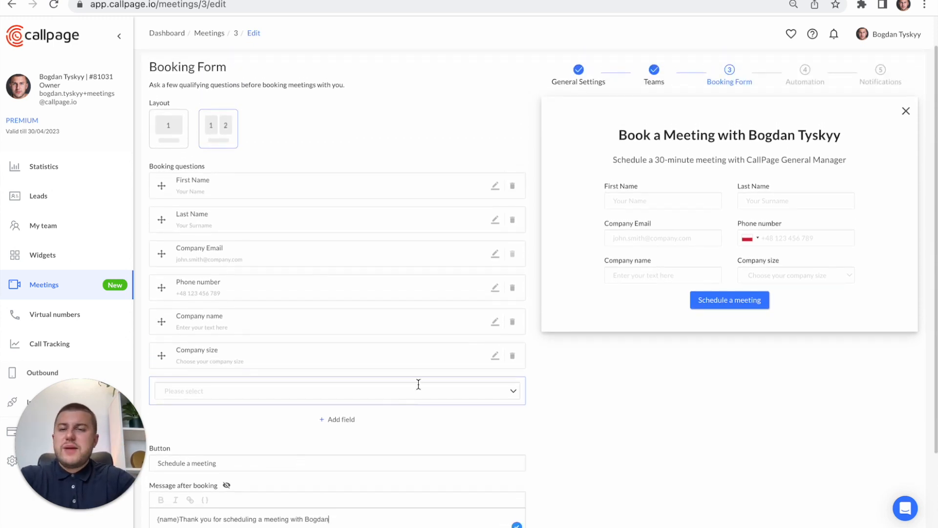
{"action": "scroll", "coordinate": [417, 383], "scroll_direction": "down", "scroll_amount": 4}
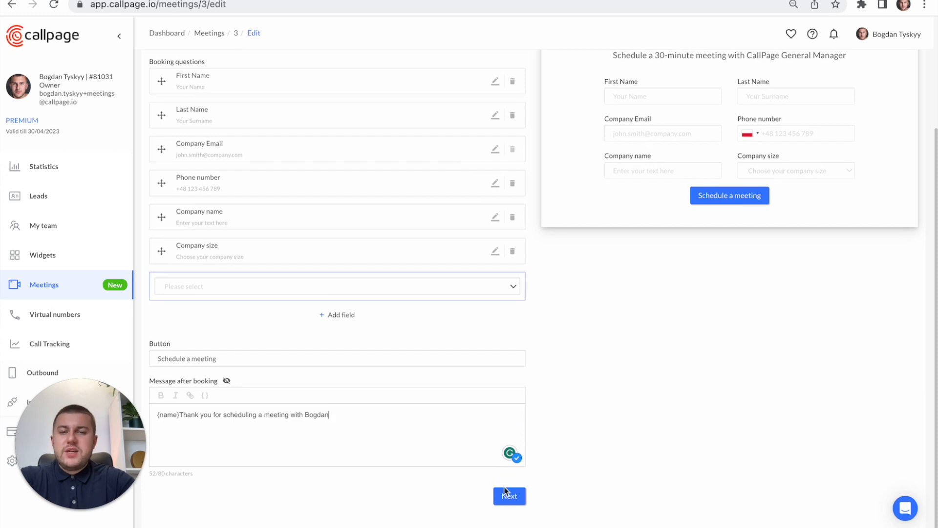
{"action": "left_click", "coordinate": [507, 494]}
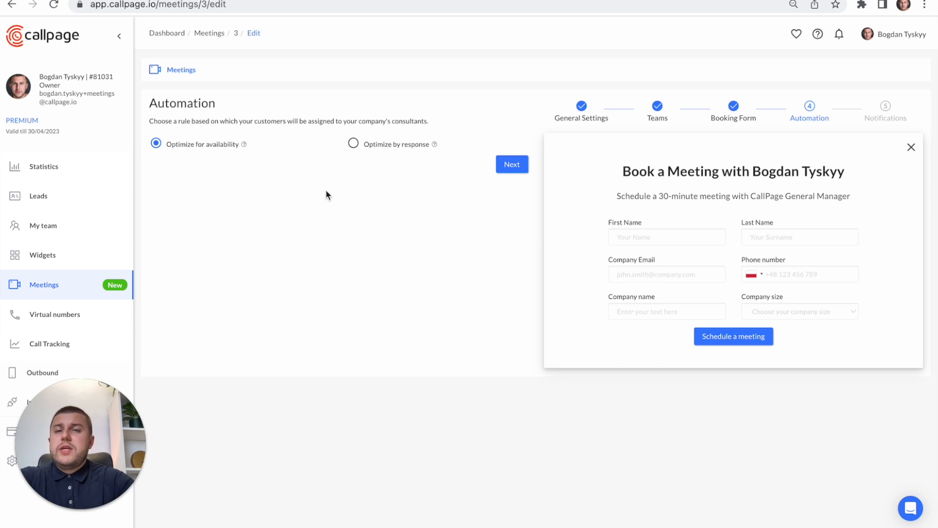
- Try a response-based routing rule assigning a teammate when Company size contains over 1k employees, discard it and return to Optimize for availability
{"action": "left_click", "coordinate": [351, 148]}
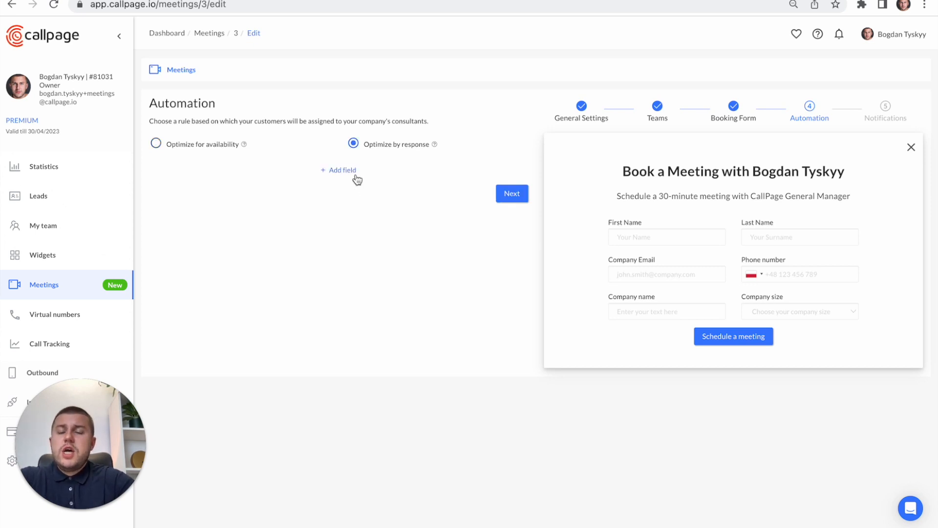
{"action": "left_click", "coordinate": [354, 174]}
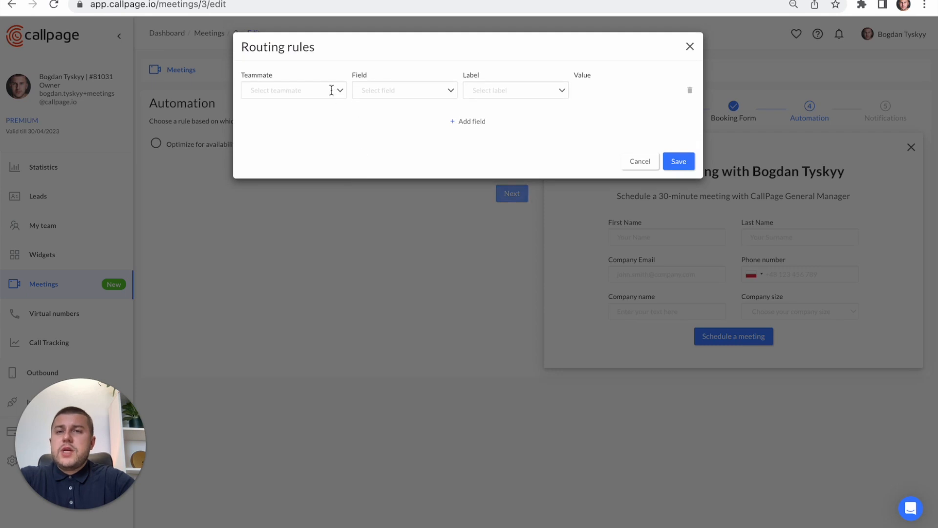
{"action": "left_click", "coordinate": [334, 90]}
{"action": "left_click", "coordinate": [320, 109]}
{"action": "left_click", "coordinate": [421, 88]}
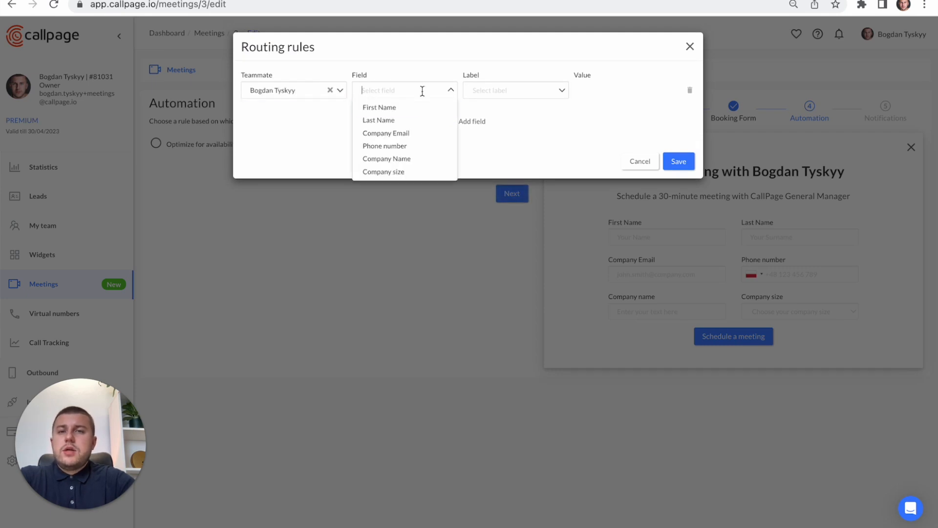
{"action": "left_click", "coordinate": [419, 172]}
{"action": "left_click", "coordinate": [533, 90]}
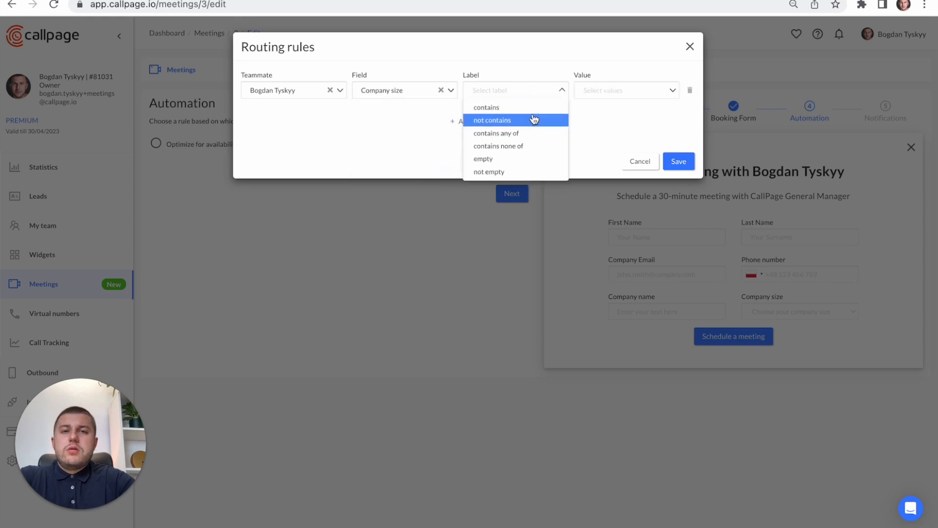
{"action": "left_click", "coordinate": [533, 108]}
{"action": "left_click", "coordinate": [619, 89]}
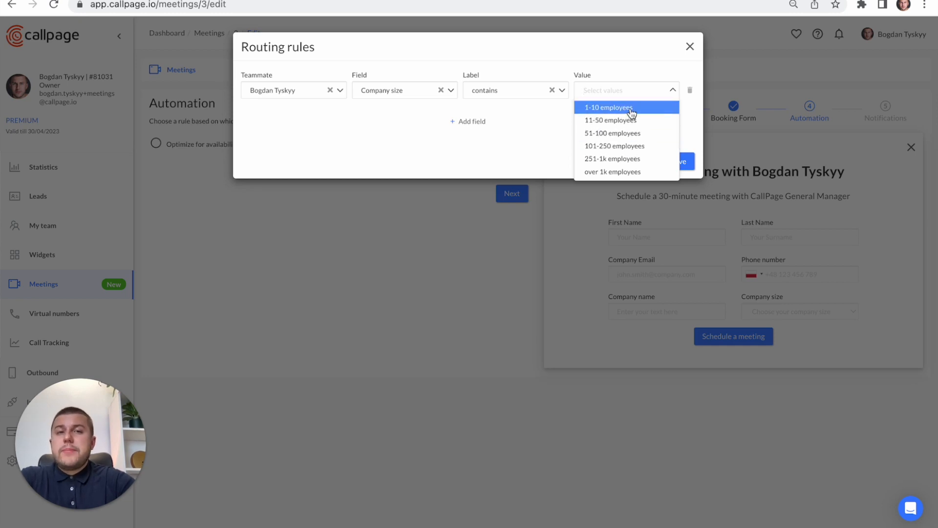
{"action": "left_click", "coordinate": [629, 171]}
{"action": "left_click", "coordinate": [696, 122]}
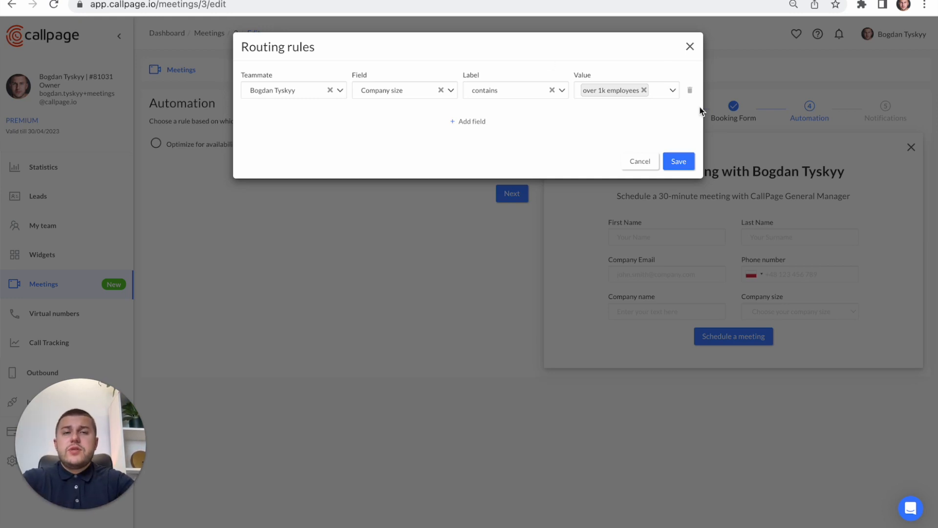
{"action": "left_click", "coordinate": [690, 47]}
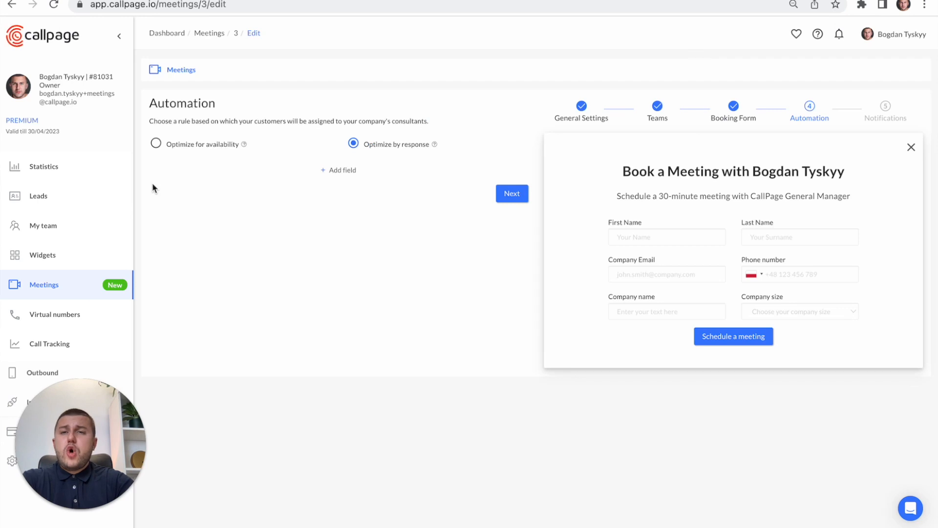
{"action": "left_click", "coordinate": [198, 149]}
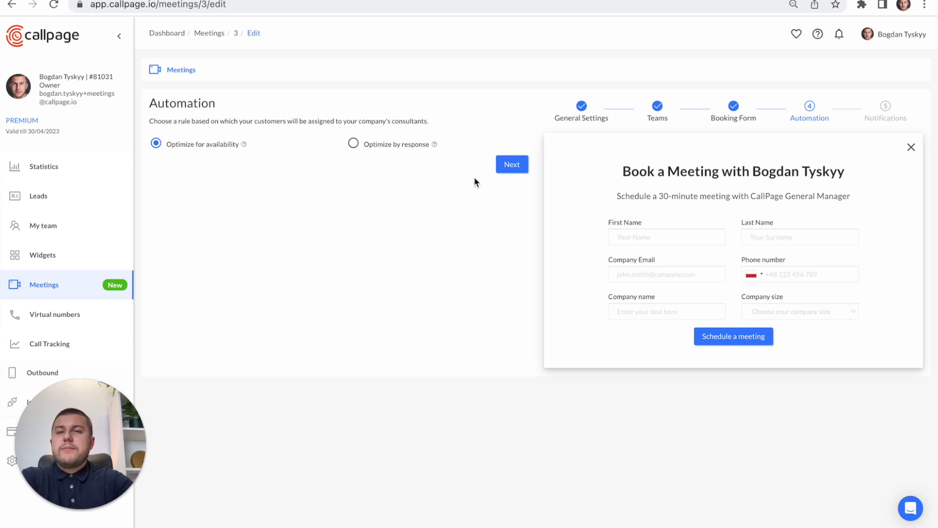
- Continue to the Notifications settings, save and activate the meeting, and return to the meeting list
{"action": "left_click", "coordinate": [507, 167]}
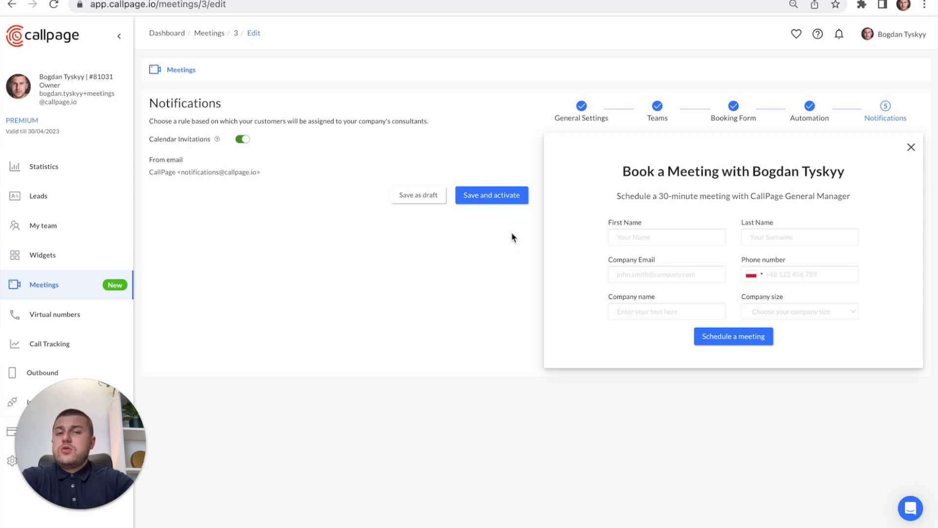
{"action": "left_click", "coordinate": [510, 202]}
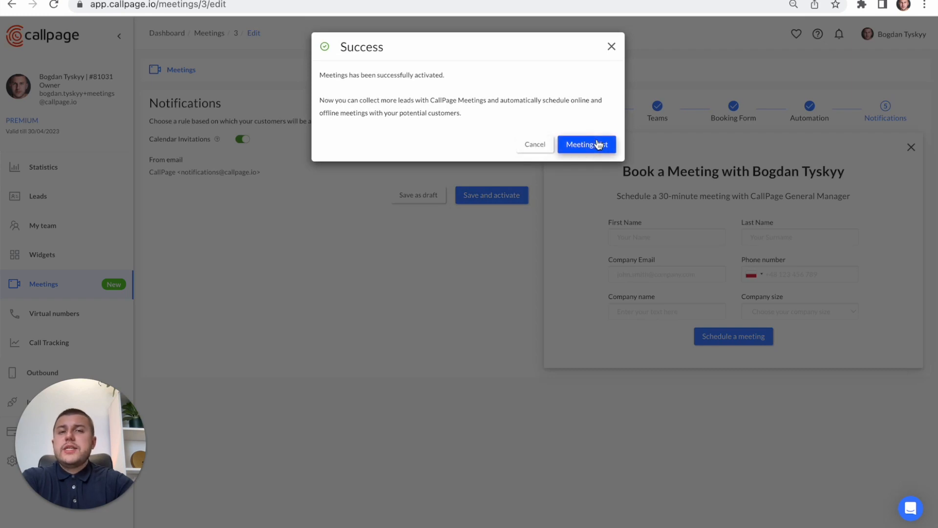
{"action": "left_click", "coordinate": [600, 147]}
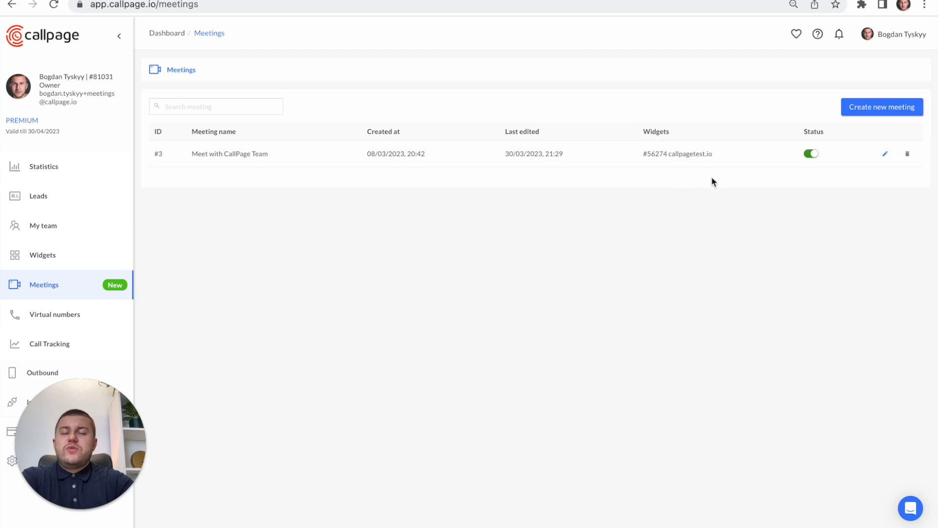
- Deactivate the Meet with CallPage Team meeting and activate it again
{"action": "left_click", "coordinate": [812, 153]}
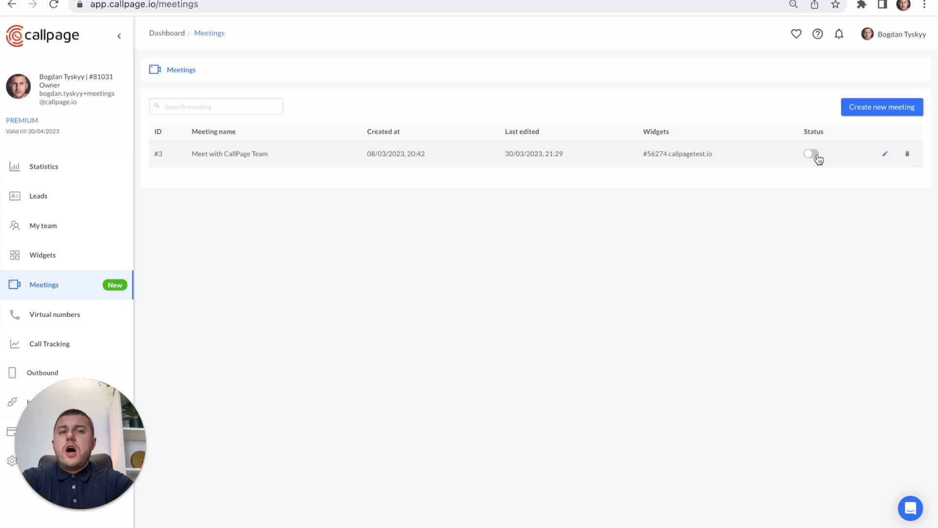
{"action": "left_click", "coordinate": [816, 155]}
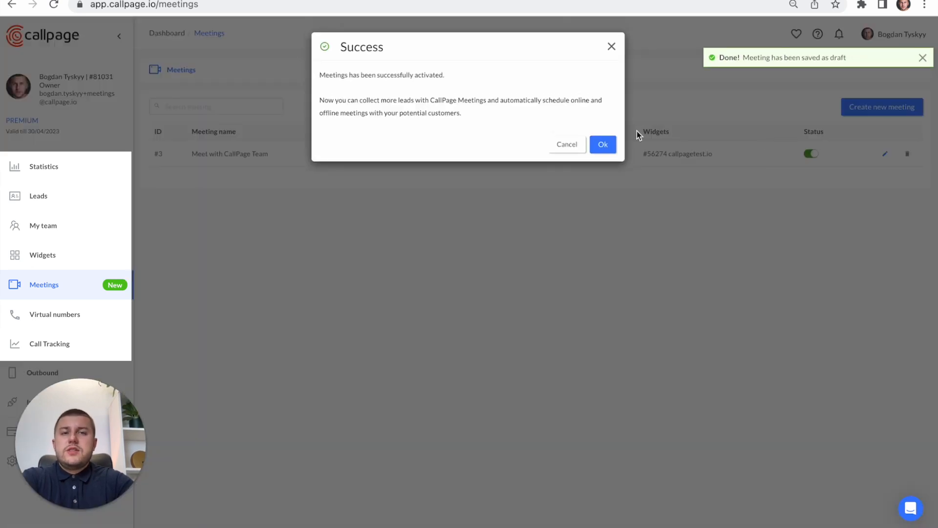
{"action": "left_click", "coordinate": [603, 144]}
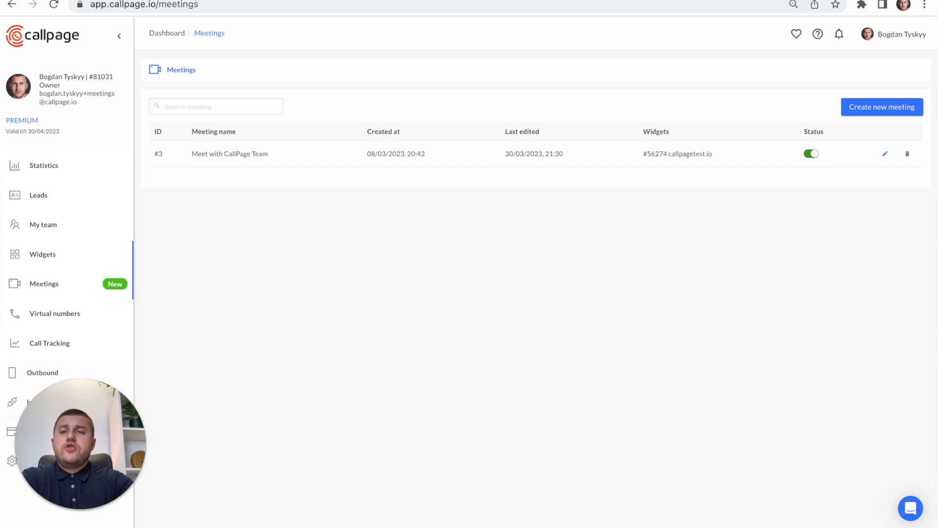
- Open the callpagetest.io widget's settings and go to its pop-up view customization
{"action": "left_click", "coordinate": [43, 254]}
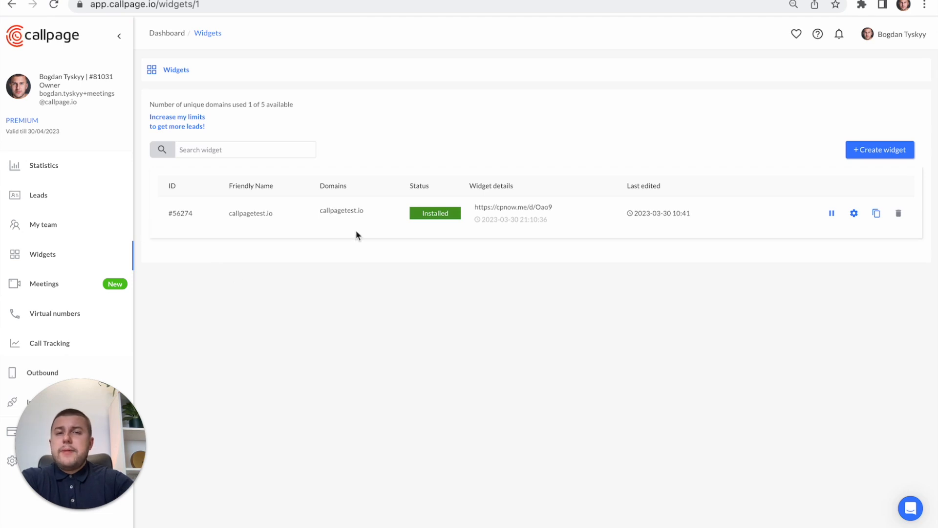
{"action": "left_click", "coordinate": [854, 213]}
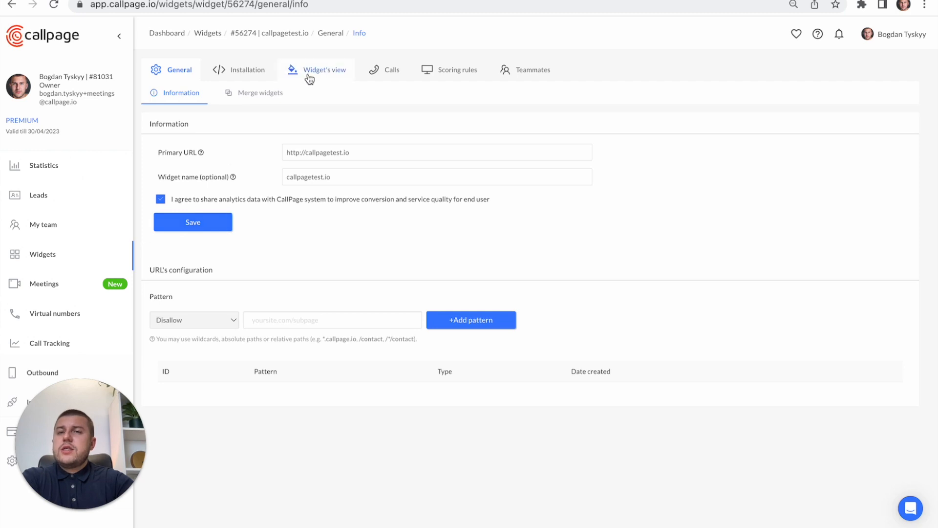
{"action": "left_click", "coordinate": [324, 71]}
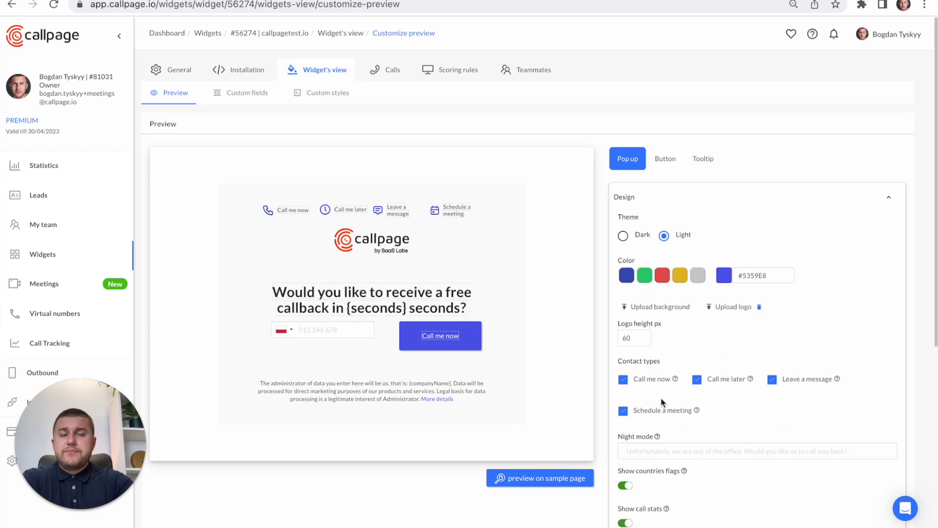
- Disable and re-enable the Leave a message, Call me later and Schedule a meeting contact types in the pop-up
{"action": "left_click", "coordinate": [772, 380]}
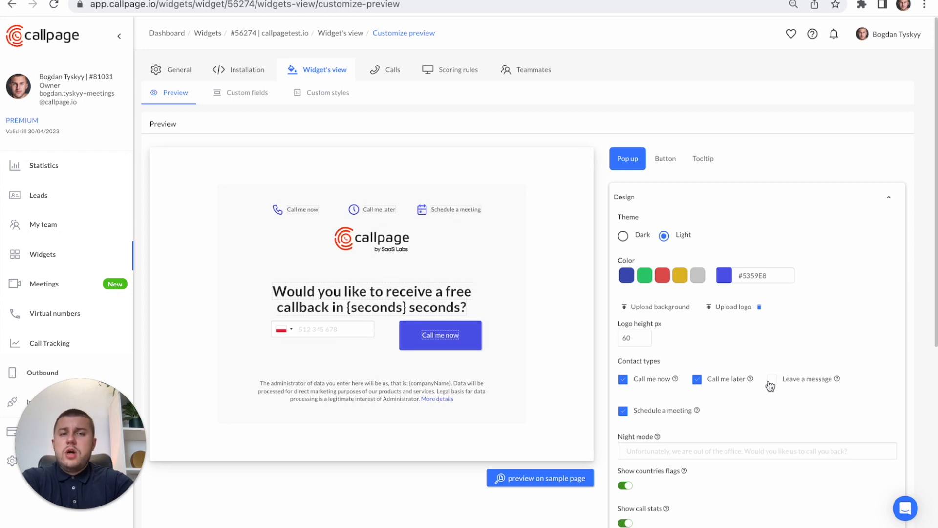
{"action": "left_click", "coordinate": [698, 380]}
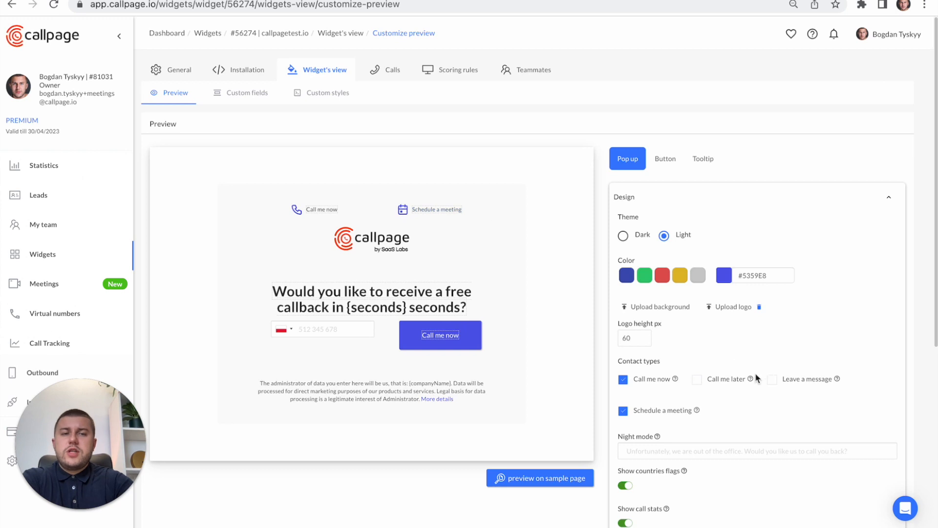
{"action": "left_click", "coordinate": [697, 381]}
{"action": "left_click", "coordinate": [781, 381]}
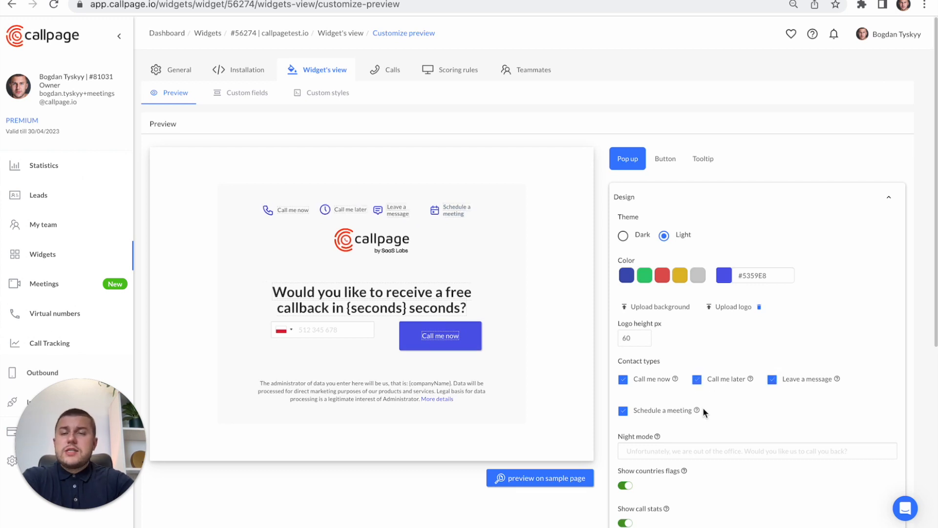
{"action": "left_click", "coordinate": [623, 415]}
{"action": "left_click", "coordinate": [623, 415]}
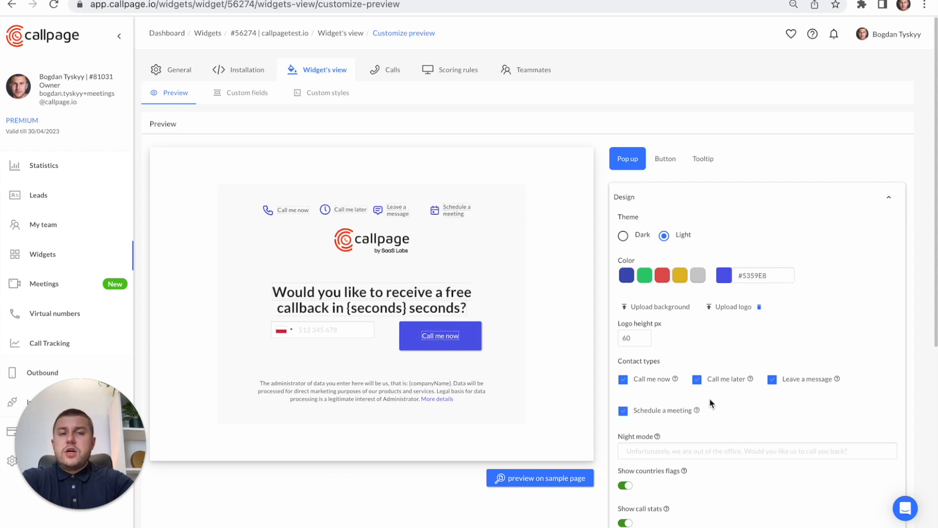
- Save the widget's pop-up settings and open its installation code for the website
{"action": "scroll", "coordinate": [703, 424], "scroll_direction": "down", "scroll_amount": 1}
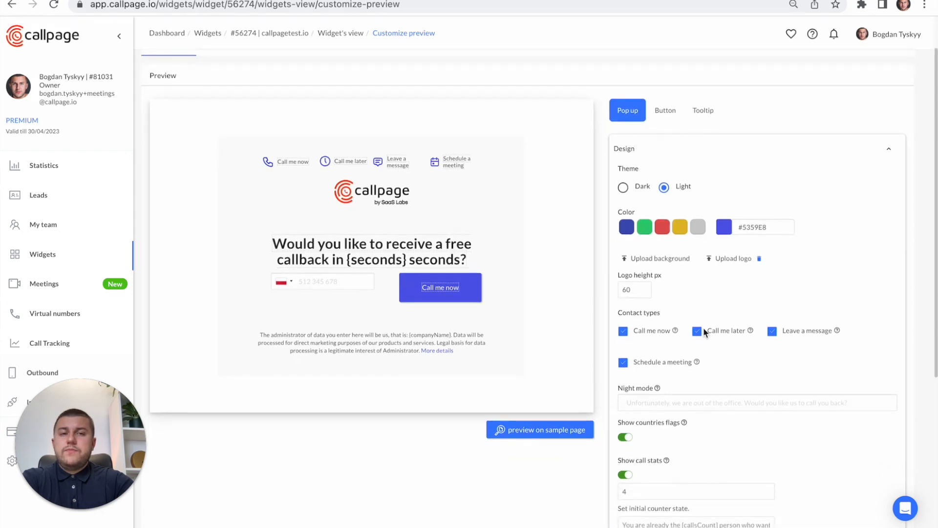
{"action": "scroll", "coordinate": [694, 376], "scroll_direction": "down", "scroll_amount": 1}
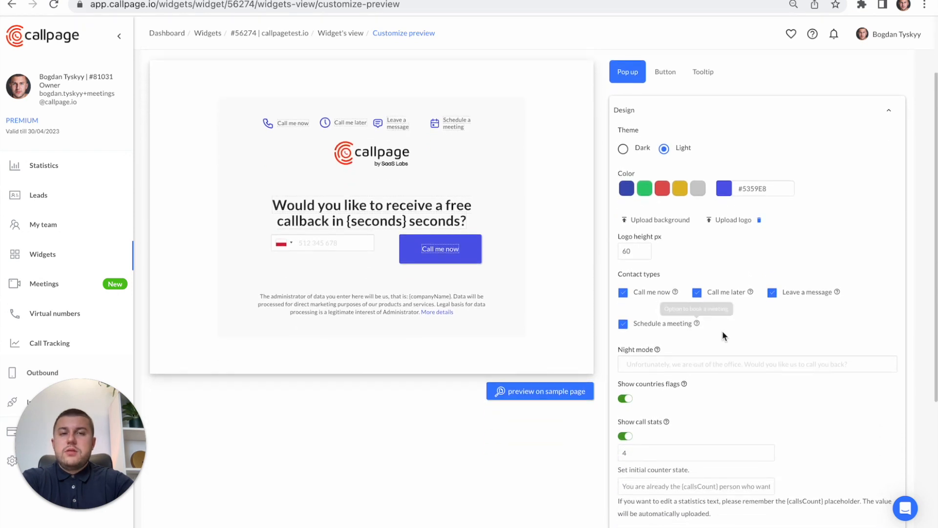
{"action": "scroll", "coordinate": [669, 316], "scroll_direction": "down", "scroll_amount": 1}
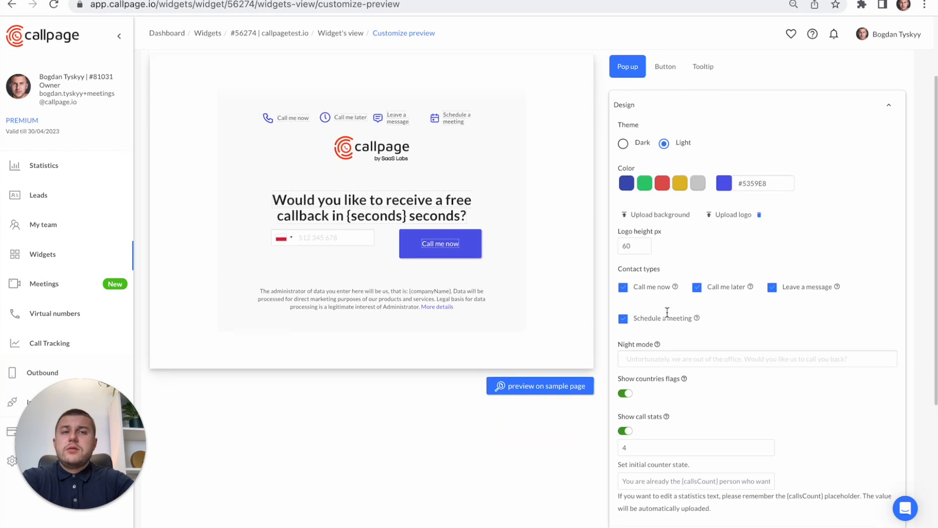
{"action": "scroll", "coordinate": [671, 342], "scroll_direction": "down", "scroll_amount": 4}
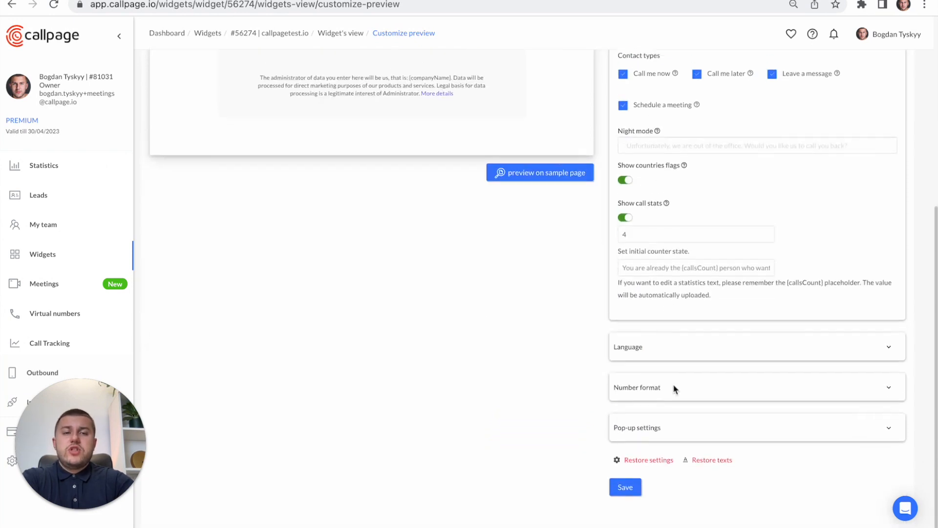
{"action": "left_click", "coordinate": [625, 496]}
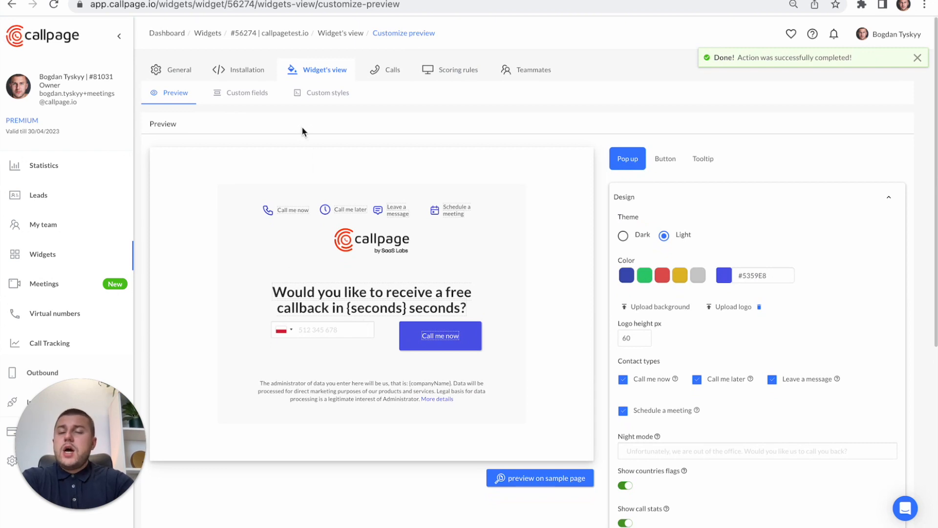
{"action": "left_click", "coordinate": [258, 74]}
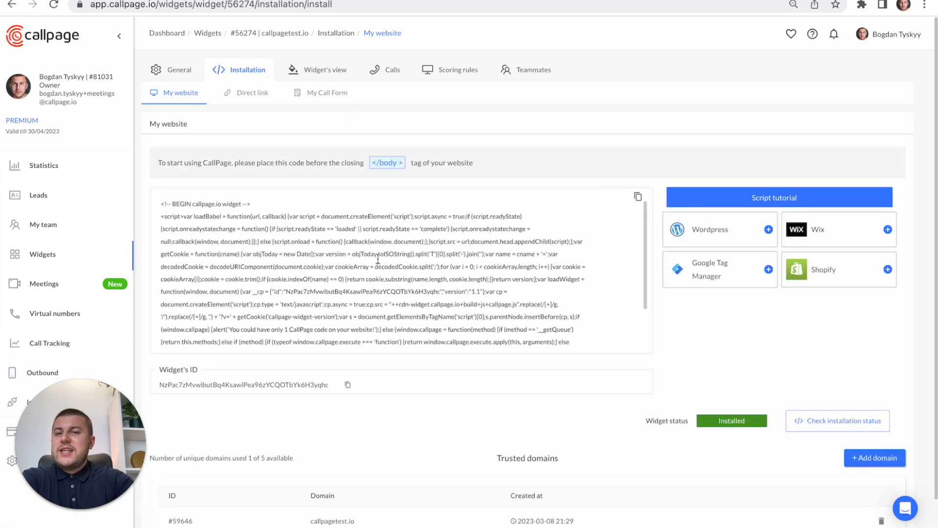
- Review the website installation code, then open the widget's direct link settings and copy the CallPage link
{"action": "scroll", "coordinate": [349, 272], "scroll_direction": "down", "scroll_amount": 1}
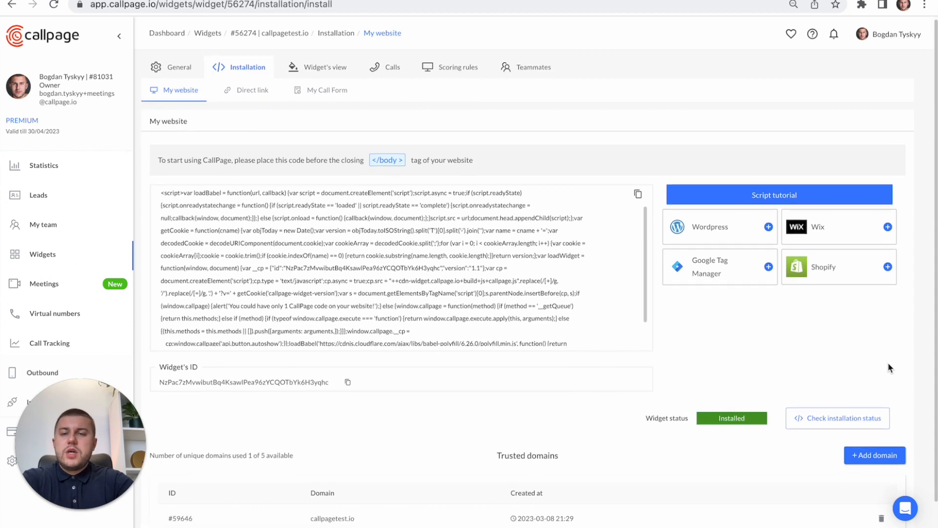
{"action": "scroll", "coordinate": [888, 367], "scroll_direction": "down", "scroll_amount": 1}
{"action": "scroll", "coordinate": [548, 226], "scroll_direction": "up", "scroll_amount": 3}
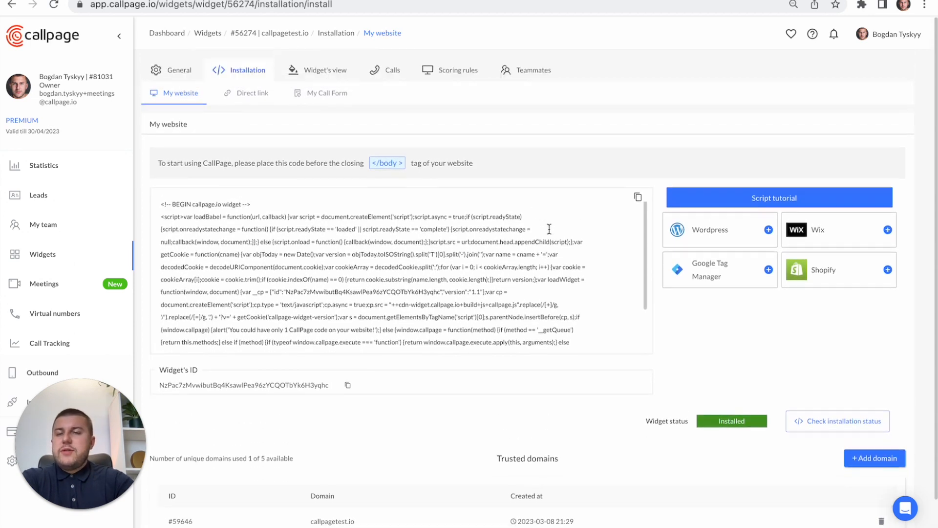
{"action": "left_click", "coordinate": [254, 94]}
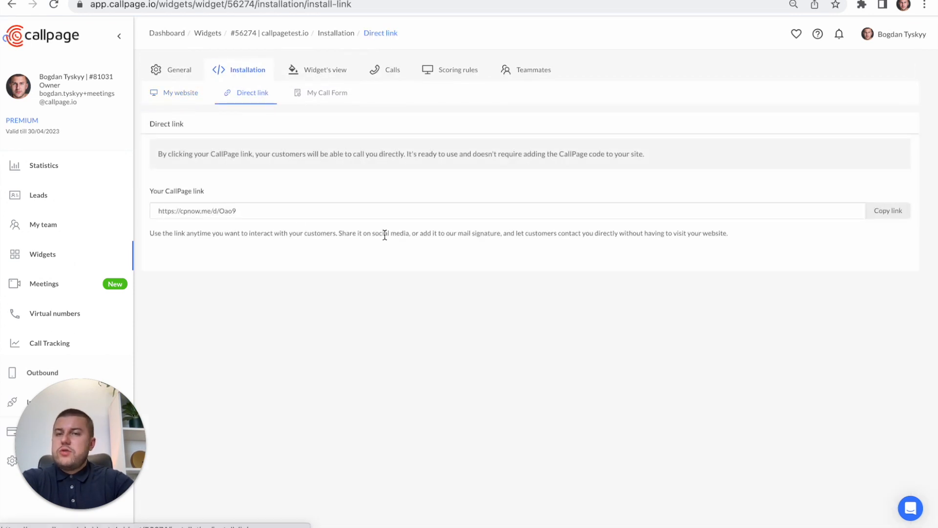
{"action": "left_click", "coordinate": [272, 205]}
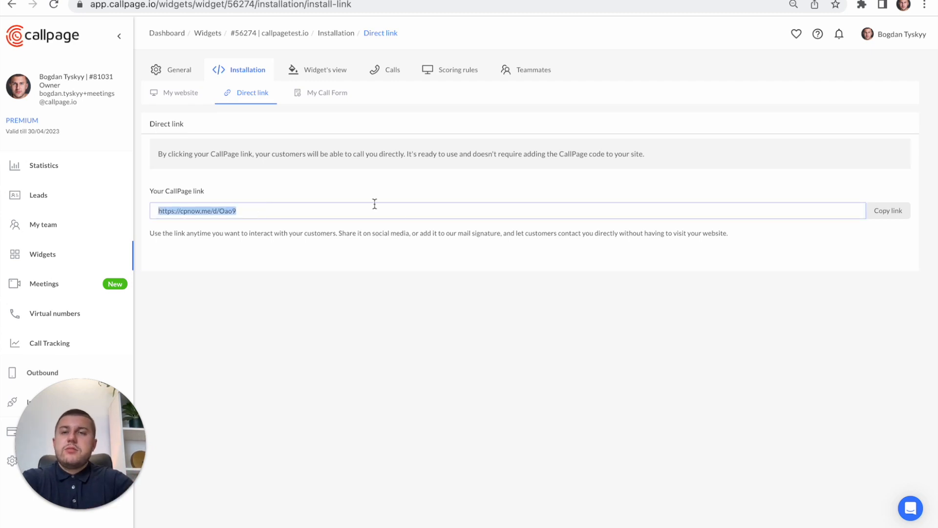
{"action": "left_click", "coordinate": [540, 343]}
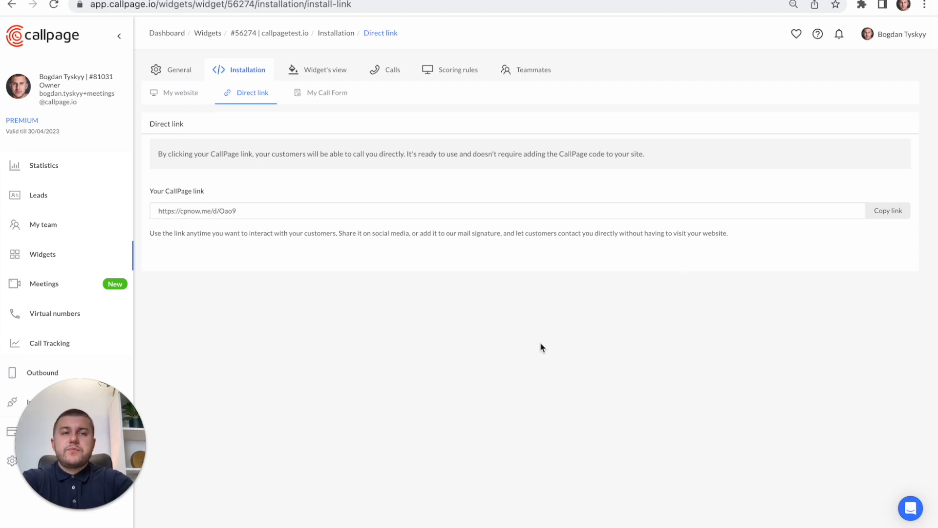
{"action": "left_click", "coordinate": [889, 215]}
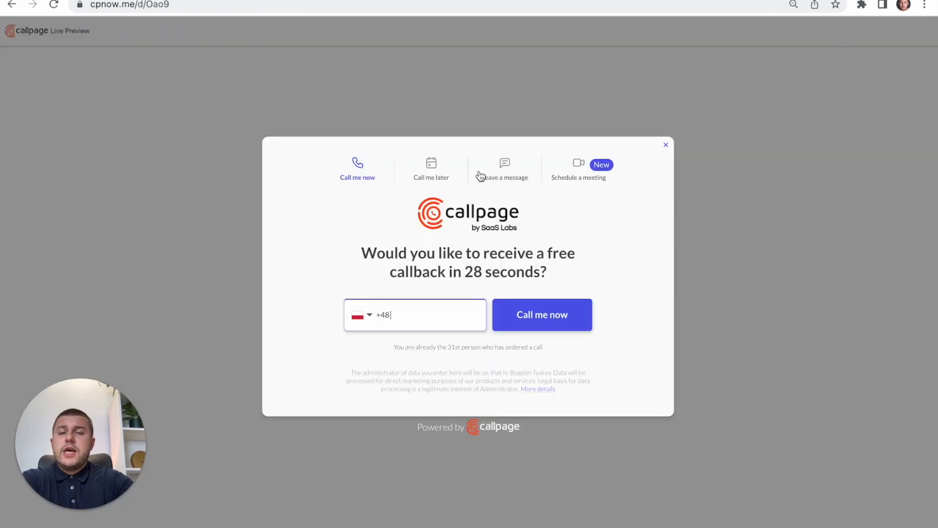
- View the Call me later, Leave a message and Schedule a meeting forms in the widget's live preview
{"action": "left_click", "coordinate": [429, 171]}
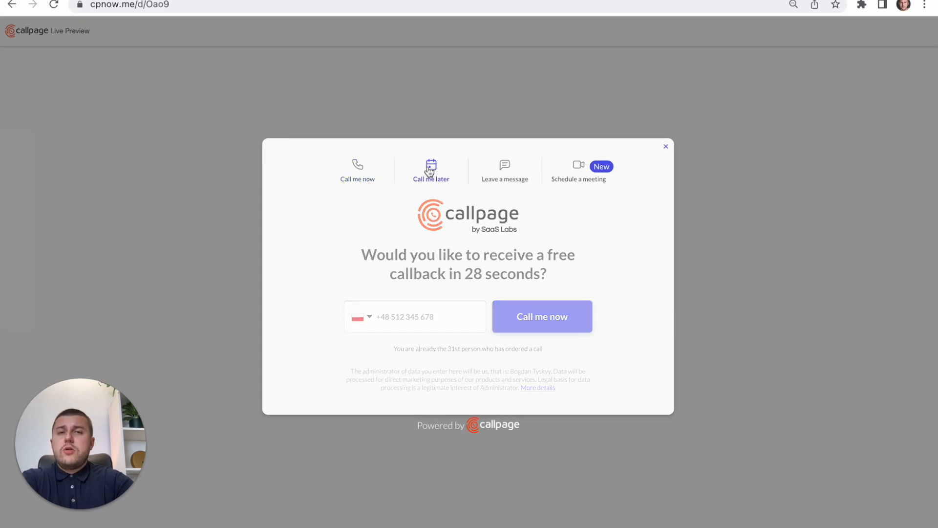
{"action": "left_click", "coordinate": [503, 175]}
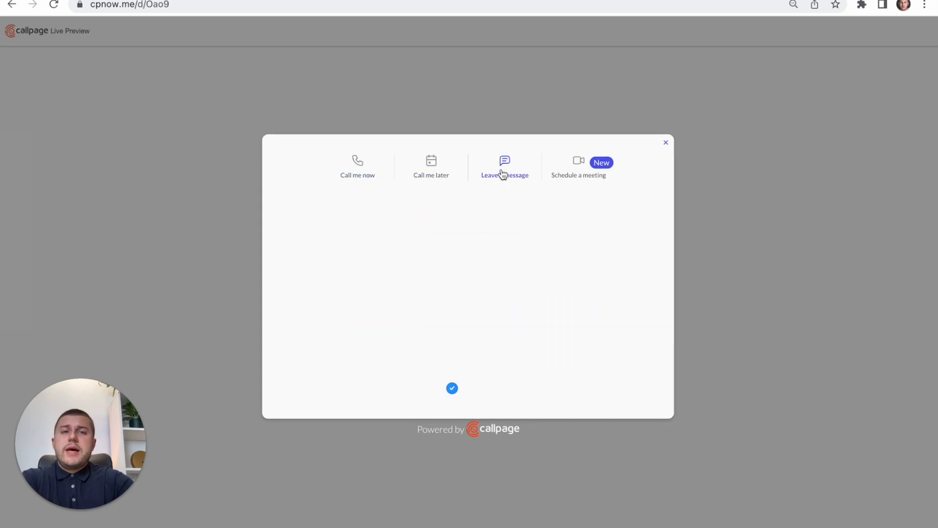
{"action": "left_click", "coordinate": [573, 142]}
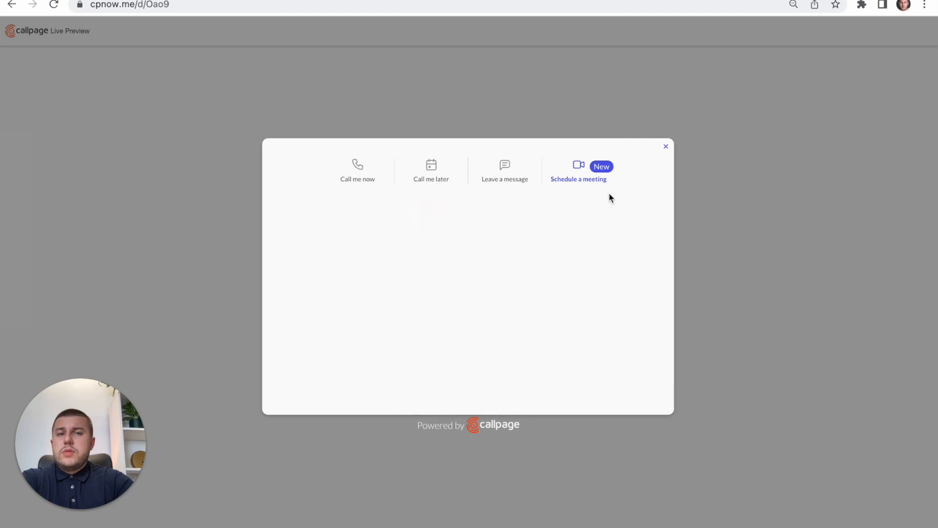
{"action": "scroll", "coordinate": [600, 203], "scroll_direction": "down", "scroll_amount": 2}
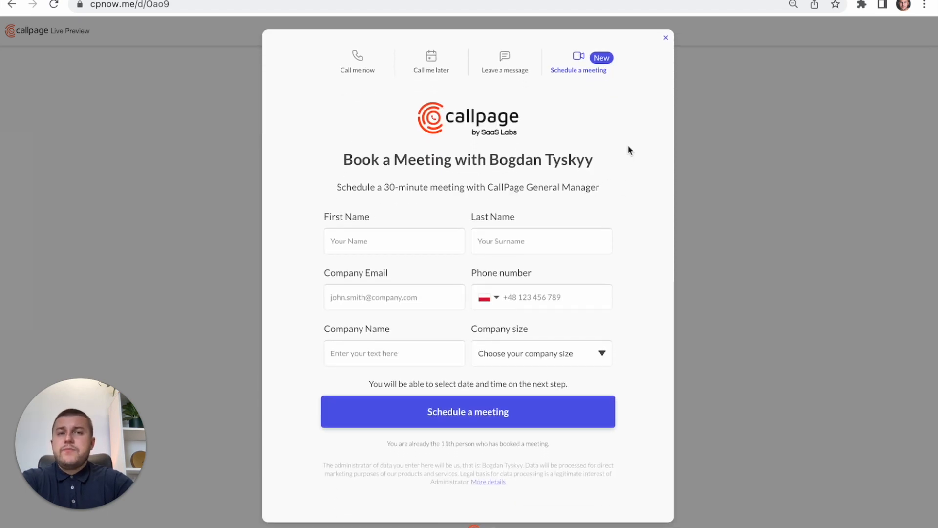
- Return to the CallPage dashboard and examine the meeting entries, statuses and lead details in the leads list
{"action": "key", "text": "ctrl+shift+Tab"}
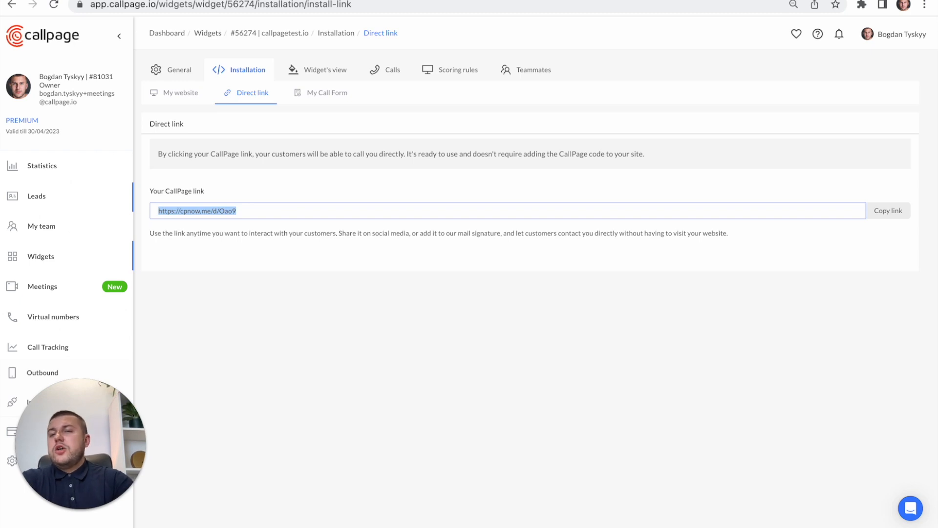
{"action": "left_click", "coordinate": [36, 196]}
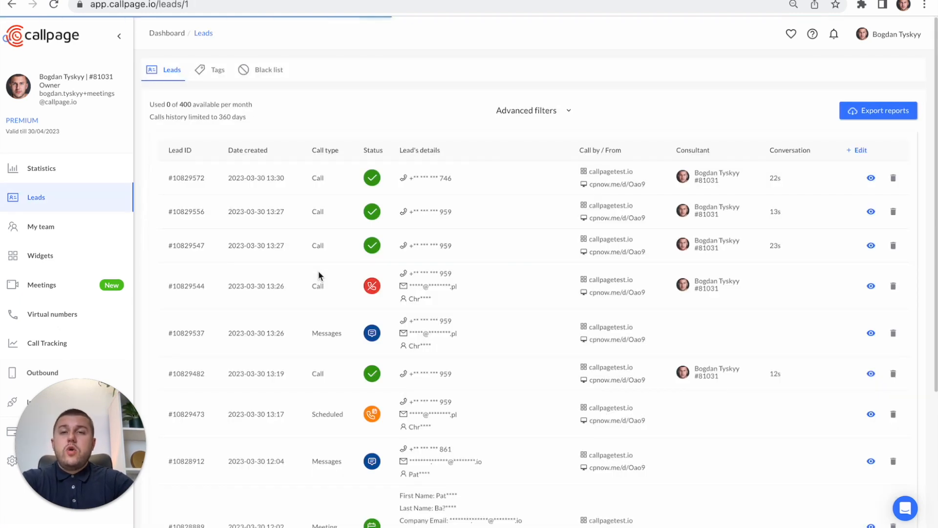
{"action": "scroll", "coordinate": [318, 271], "scroll_direction": "down", "scroll_amount": 4}
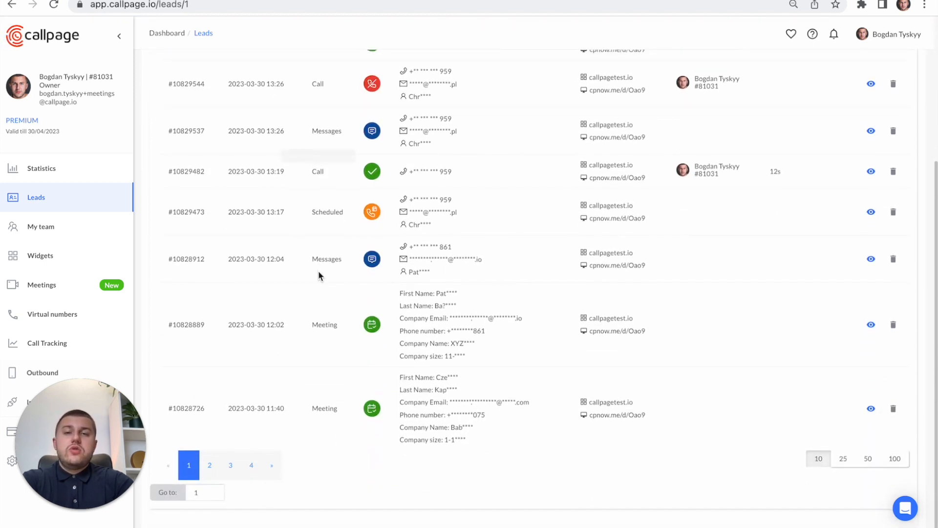
{"action": "scroll", "coordinate": [318, 272], "scroll_direction": "up", "scroll_amount": 1}
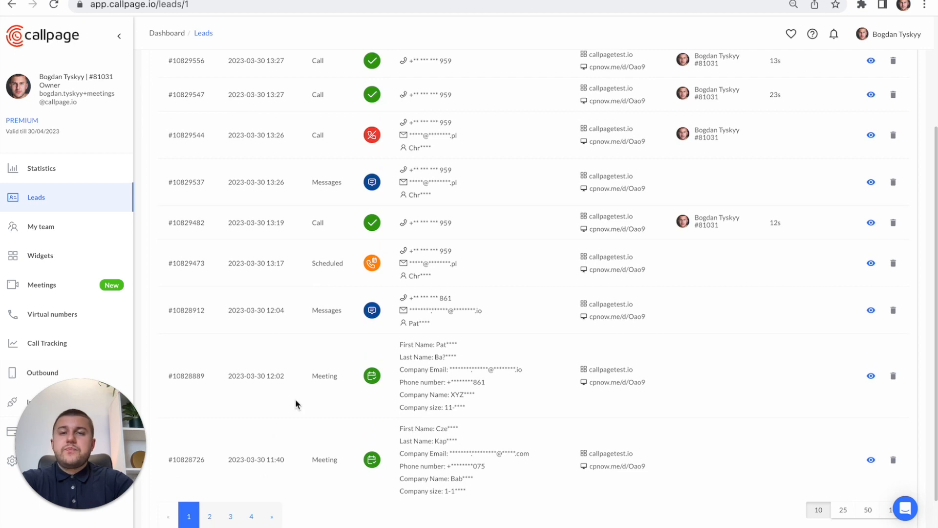
{"action": "scroll", "coordinate": [295, 399], "scroll_direction": "up", "scroll_amount": 3}
{"action": "scroll", "coordinate": [320, 360], "scroll_direction": "down", "scroll_amount": 4}
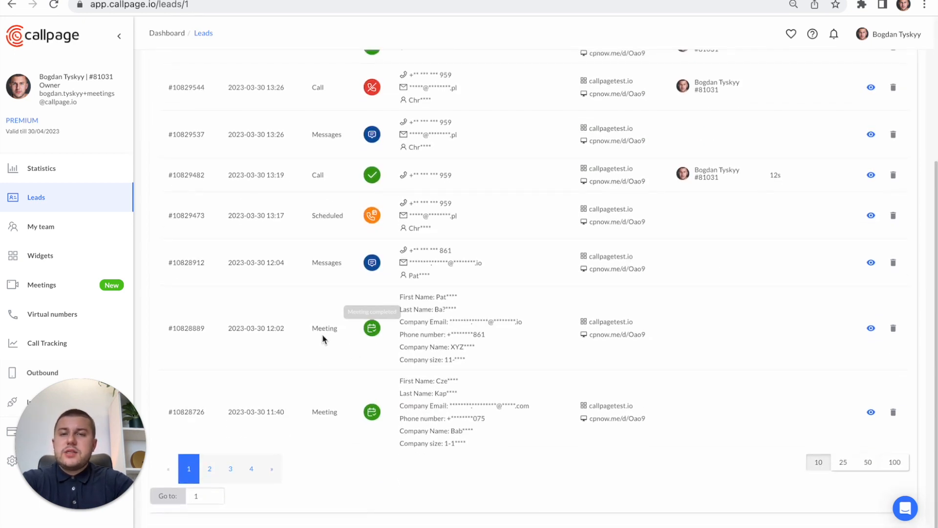
{"action": "scroll", "coordinate": [323, 333], "scroll_direction": "up", "scroll_amount": 2}
{"action": "scroll", "coordinate": [310, 341], "scroll_direction": "down", "scroll_amount": 2}
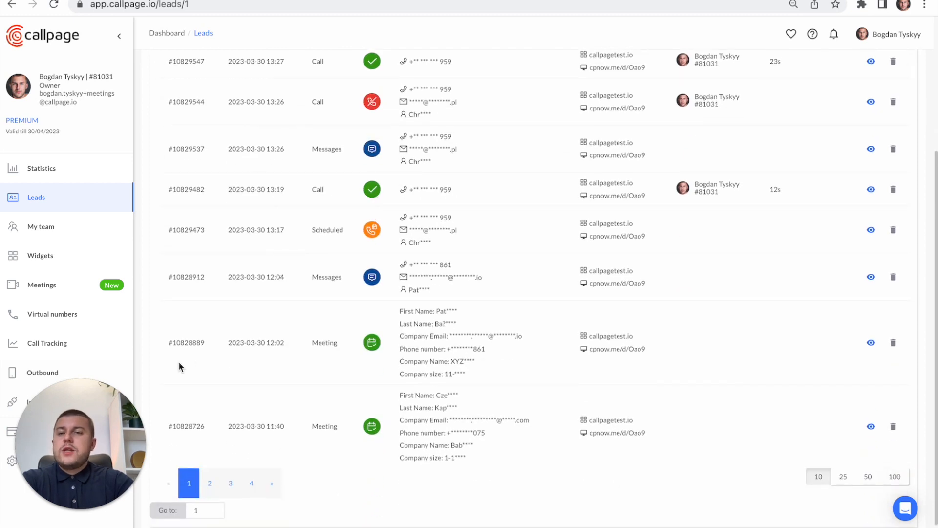
{"action": "scroll", "coordinate": [193, 339], "scroll_direction": "up", "scroll_amount": 2}
{"action": "scroll", "coordinate": [192, 339], "scroll_direction": "down", "scroll_amount": 3}
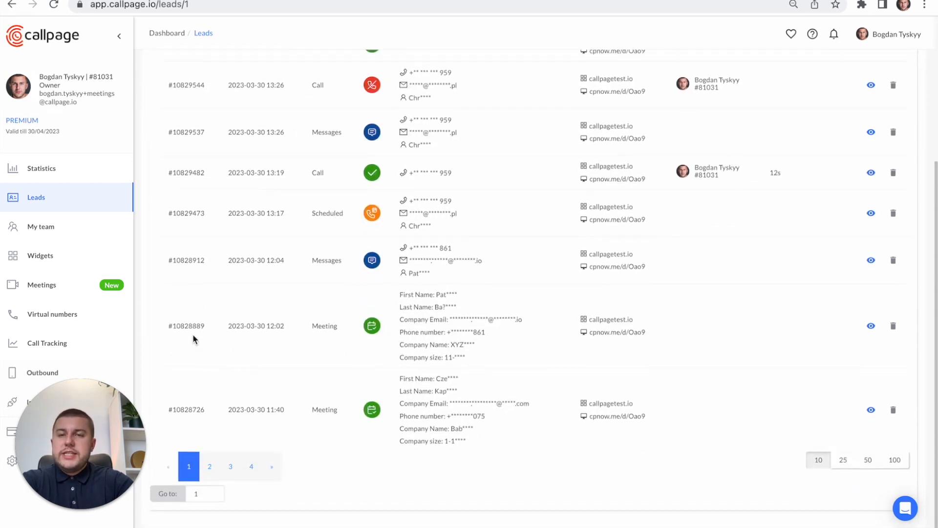
{"action": "scroll", "coordinate": [251, 330], "scroll_direction": "up", "scroll_amount": 1}
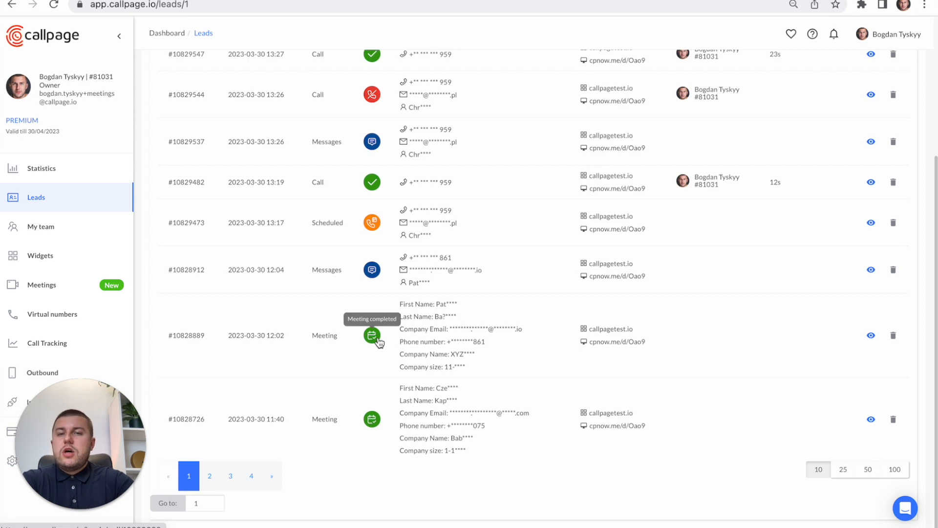
{"action": "scroll", "coordinate": [379, 342], "scroll_direction": "up", "scroll_amount": 2}
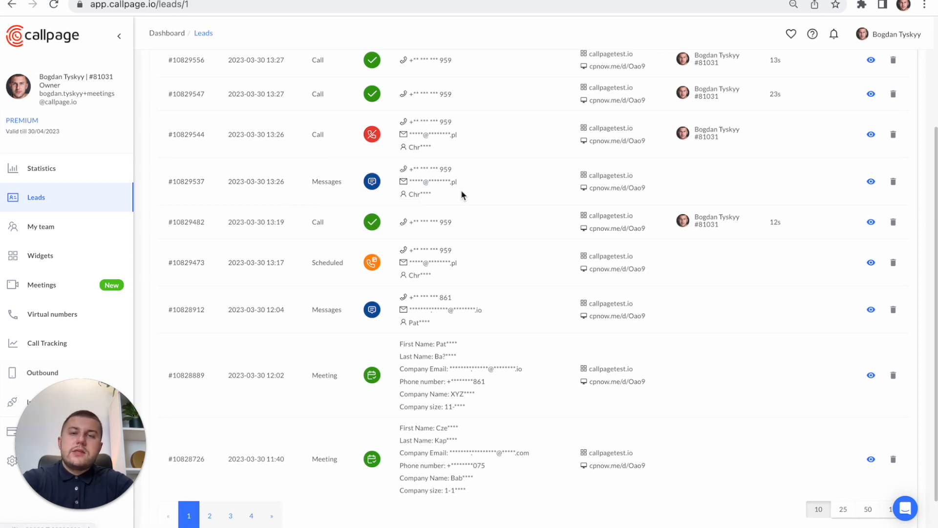
{"action": "scroll", "coordinate": [428, 380], "scroll_direction": "down", "scroll_amount": 1}
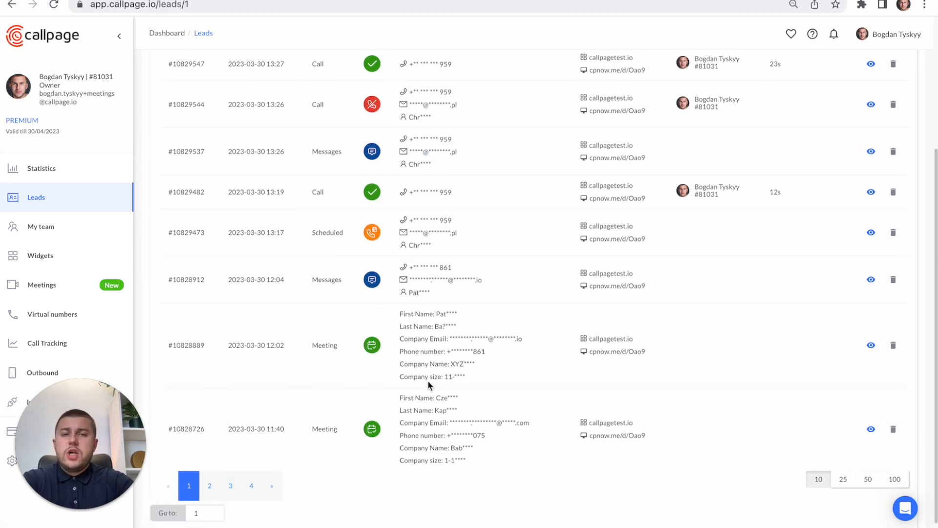
{"action": "scroll", "coordinate": [428, 386], "scroll_direction": "up", "scroll_amount": 4}
{"action": "scroll", "coordinate": [428, 385], "scroll_direction": "down", "scroll_amount": 5}
{"action": "scroll", "coordinate": [428, 385], "scroll_direction": "up", "scroll_amount": 1}
- Go to page 2 of the leads list and look through its meeting, call and message entries
{"action": "left_click", "coordinate": [210, 475]}
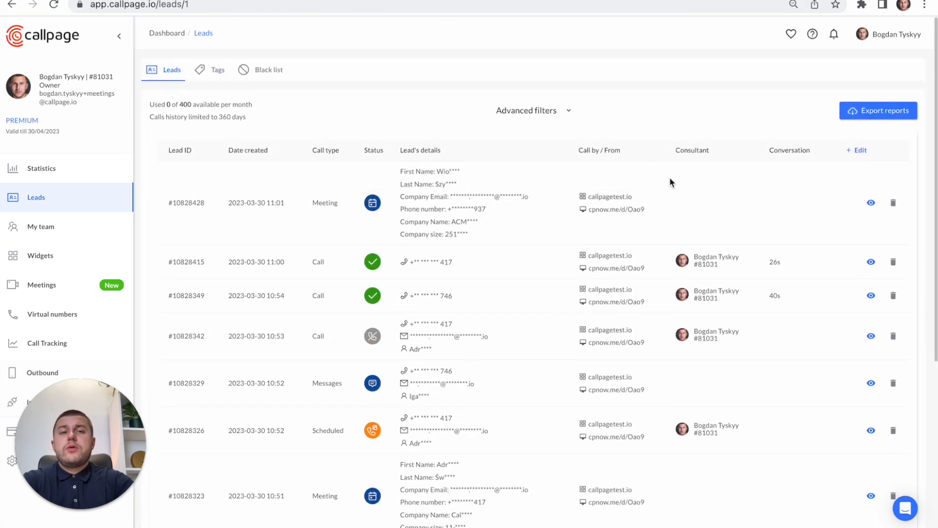
{"action": "scroll", "coordinate": [696, 276], "scroll_direction": "down", "scroll_amount": 2}
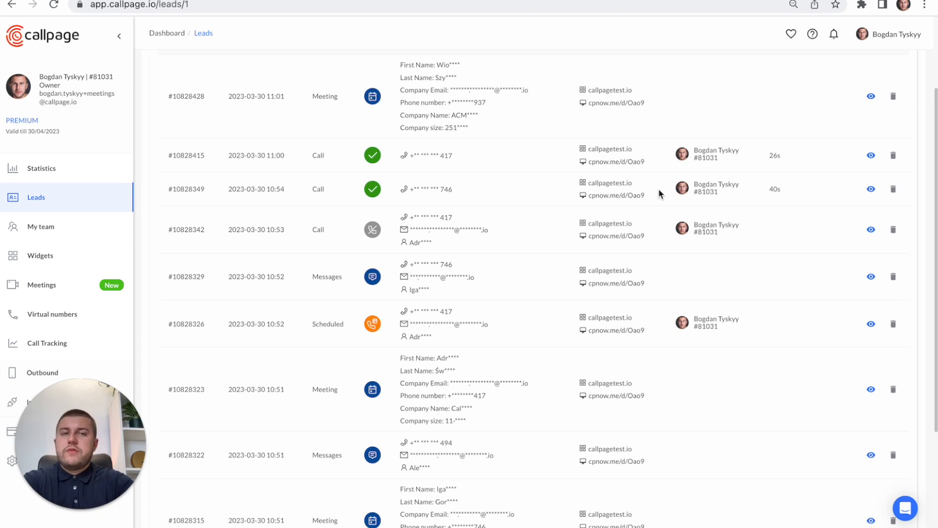
{"action": "scroll", "coordinate": [752, 171], "scroll_direction": "up", "scroll_amount": 1}
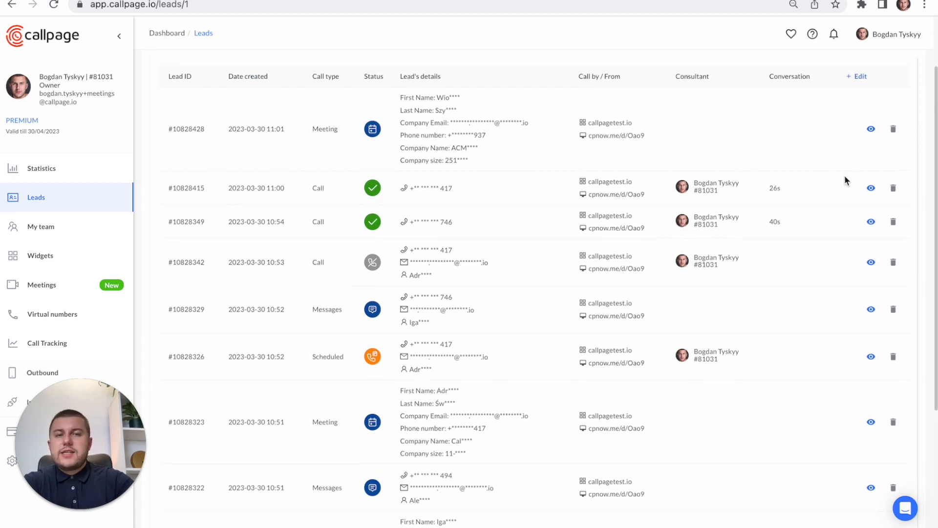
{"action": "scroll", "coordinate": [794, 205], "scroll_direction": "up", "scroll_amount": 1}
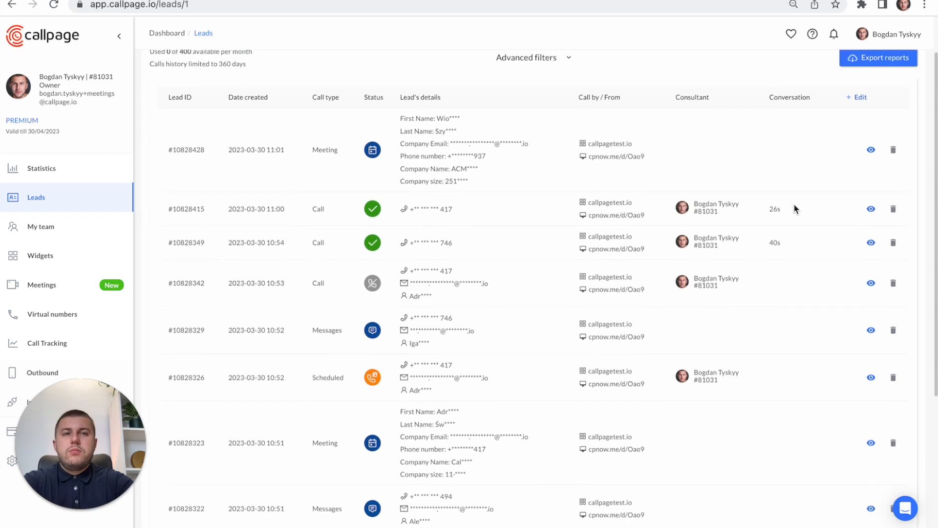
- View the column options available for the leads list and close them without saving
{"action": "left_click", "coordinate": [858, 98]}
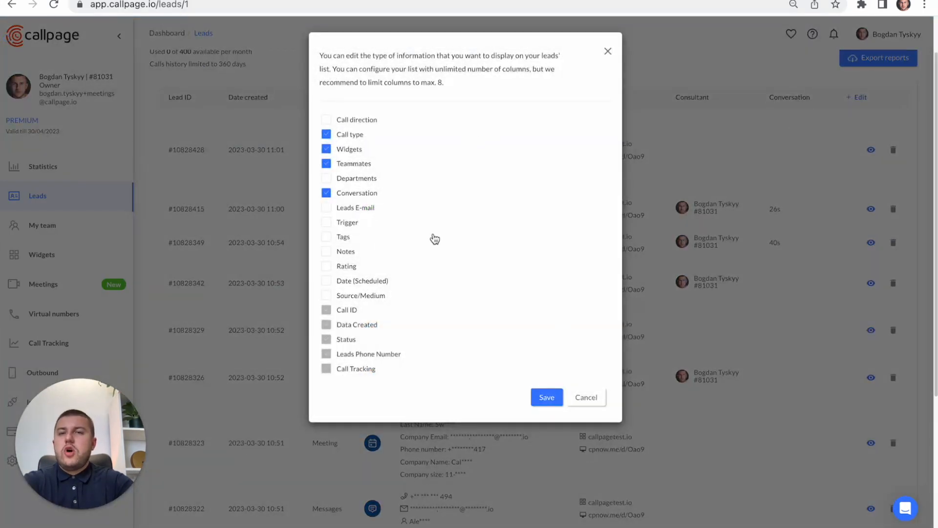
{"action": "scroll", "coordinate": [431, 237], "scroll_direction": "down", "scroll_amount": 4}
{"action": "left_click", "coordinate": [609, 52]}
{"action": "scroll", "coordinate": [918, 163], "scroll_direction": "up", "scroll_amount": 5}
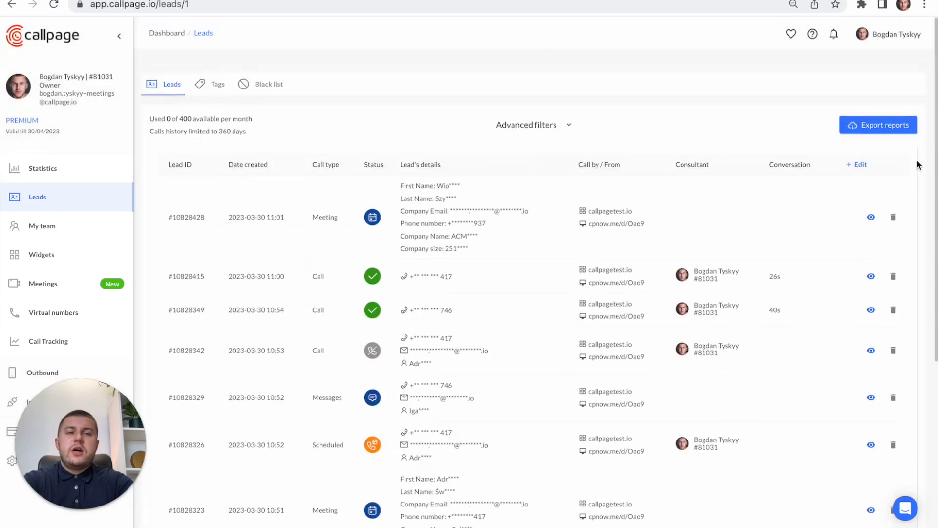
- Open the first meeting lead on the page and examine its contact information and meeting details
{"action": "scroll", "coordinate": [781, 312], "scroll_direction": "down", "scroll_amount": 1}
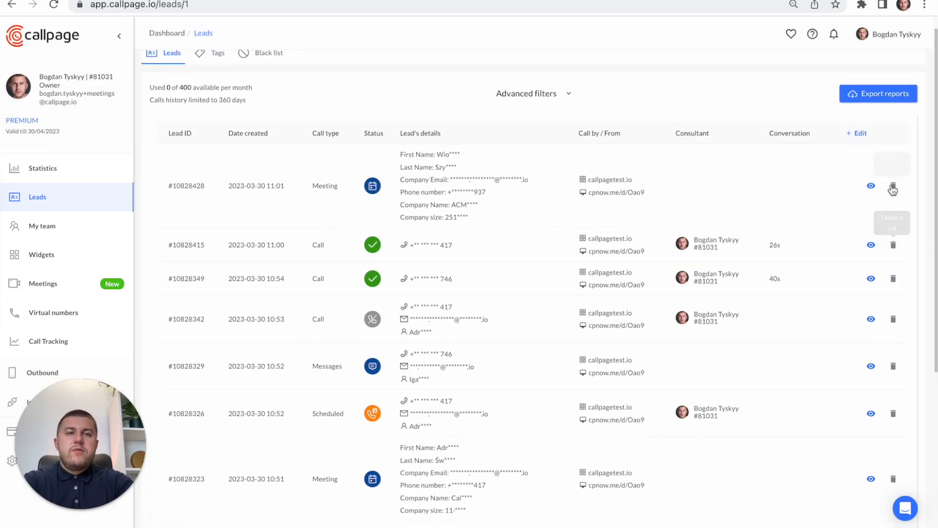
{"action": "left_click", "coordinate": [874, 188]}
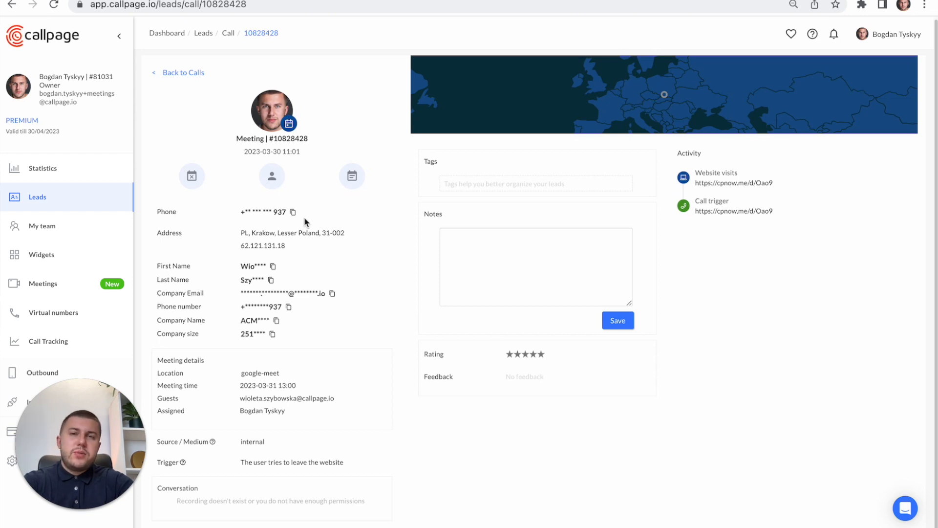
{"action": "mouse_move", "coordinate": [293, 128]}
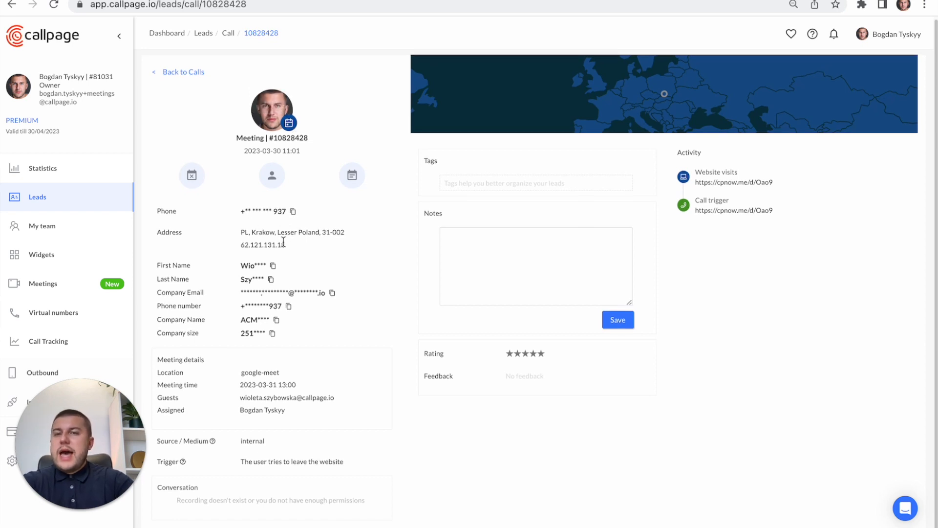
{"action": "scroll", "coordinate": [283, 243], "scroll_direction": "up", "scroll_amount": 1}
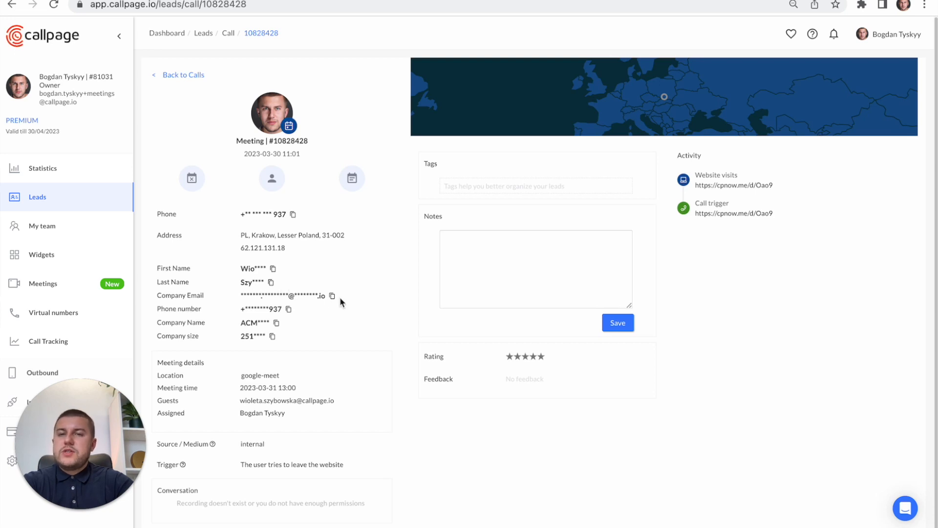
{"action": "scroll", "coordinate": [262, 351], "scroll_direction": "down", "scroll_amount": 1}
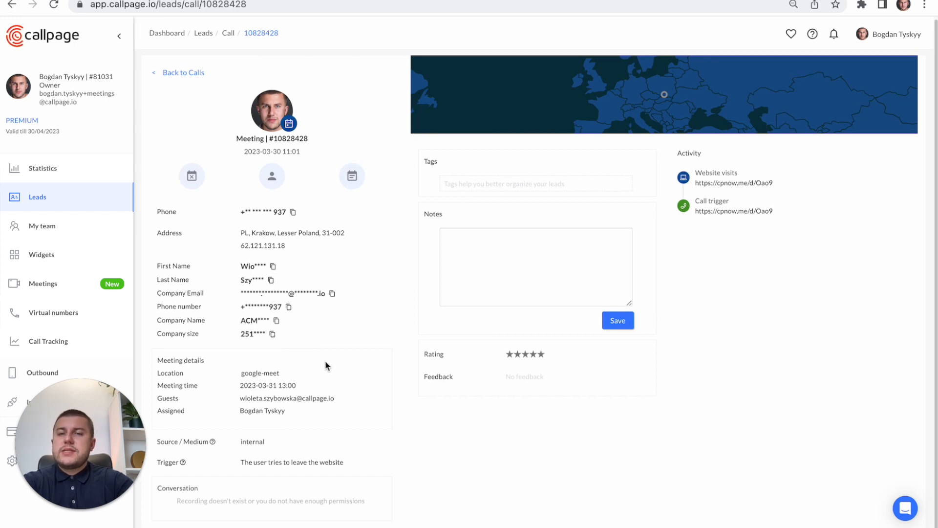
{"action": "scroll", "coordinate": [326, 362], "scroll_direction": "up", "scroll_amount": 1}
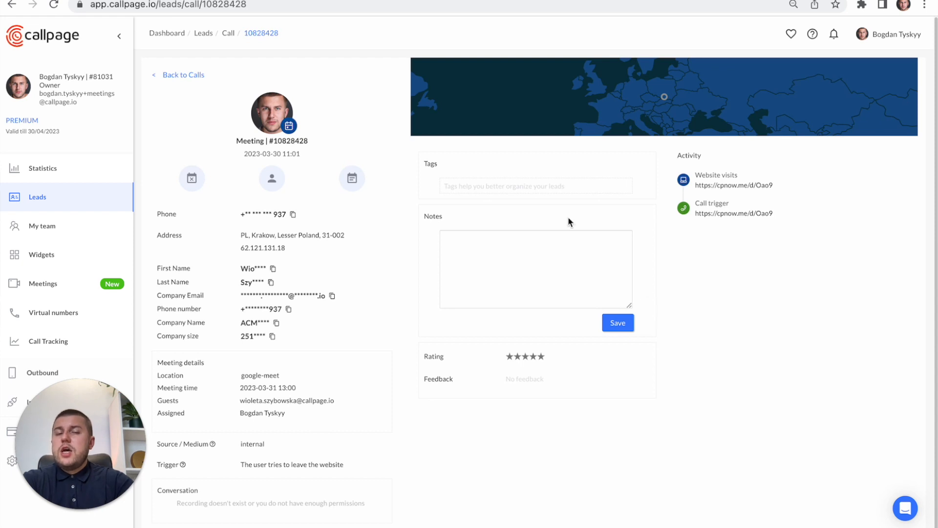
- Check the meeting lead's Tags and Notes fields without entering anything and return to the leads list
{"action": "left_click", "coordinate": [518, 186]}
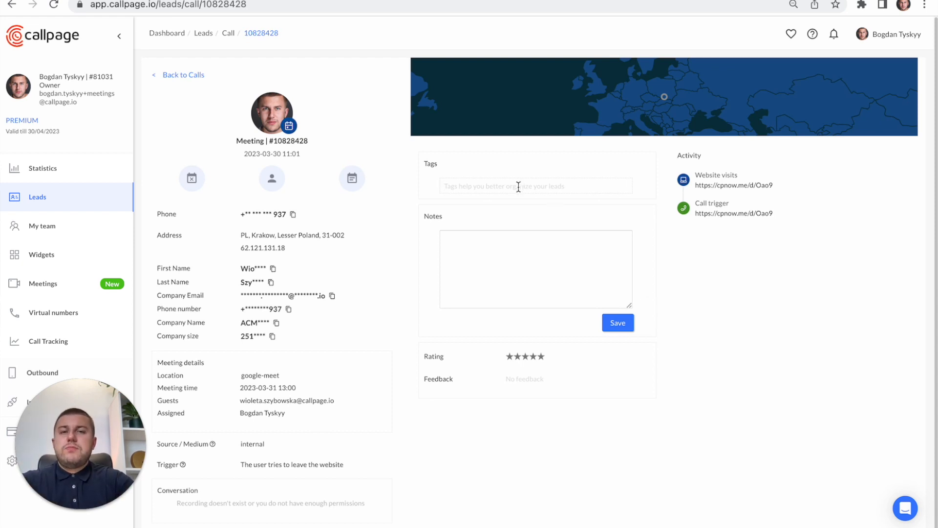
{"action": "left_click", "coordinate": [523, 259]}
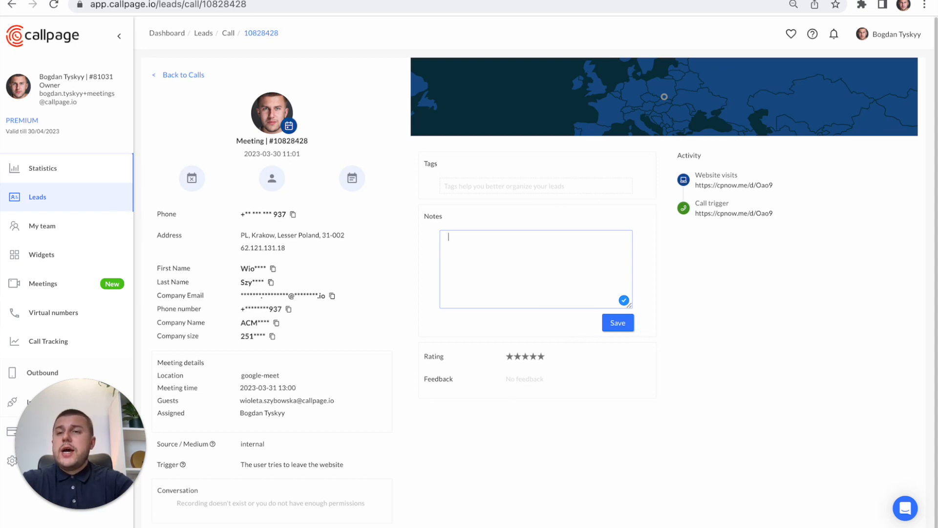
{"action": "left_click", "coordinate": [38, 197]}
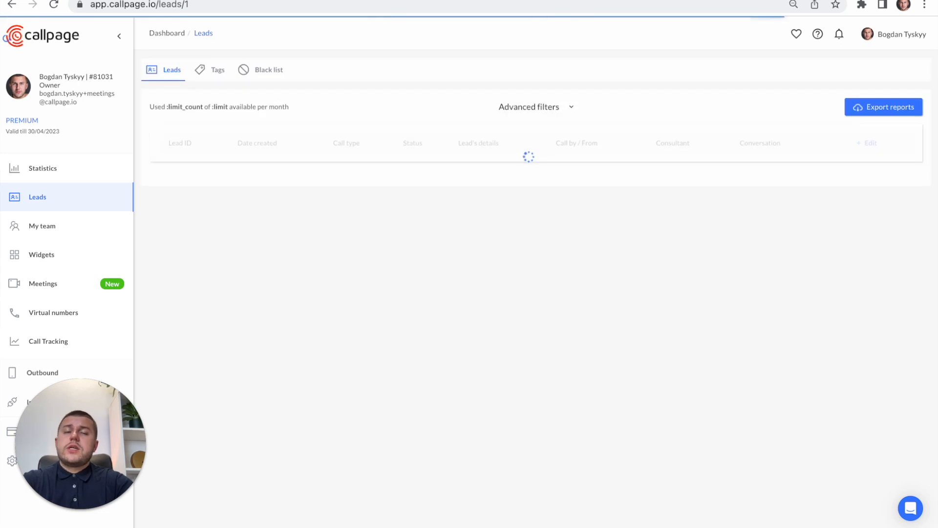